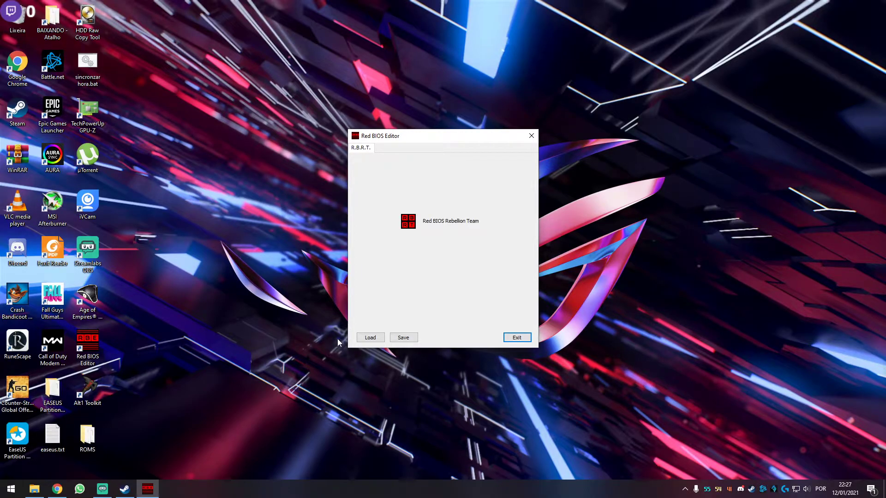
# Step: Open the ROMS folder from the desktop and place its window beside the Red BIOS Editor window
pyautogui.click(89, 347)
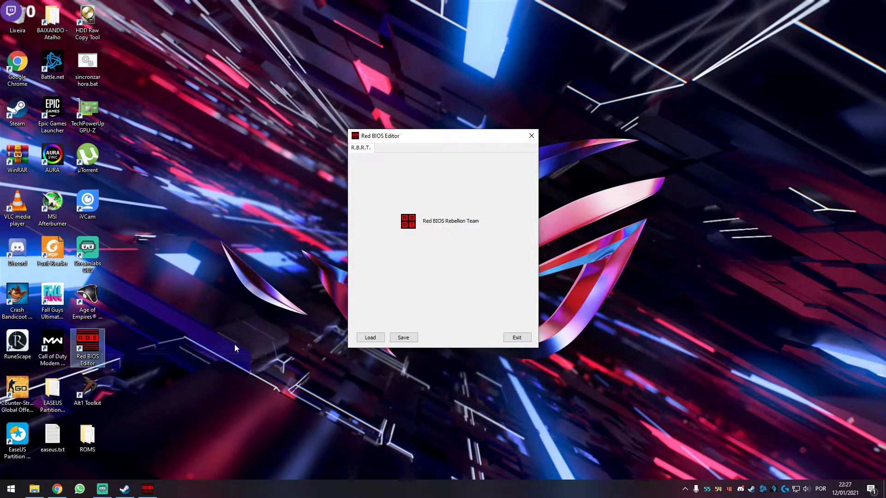
pyautogui.click(96, 440)
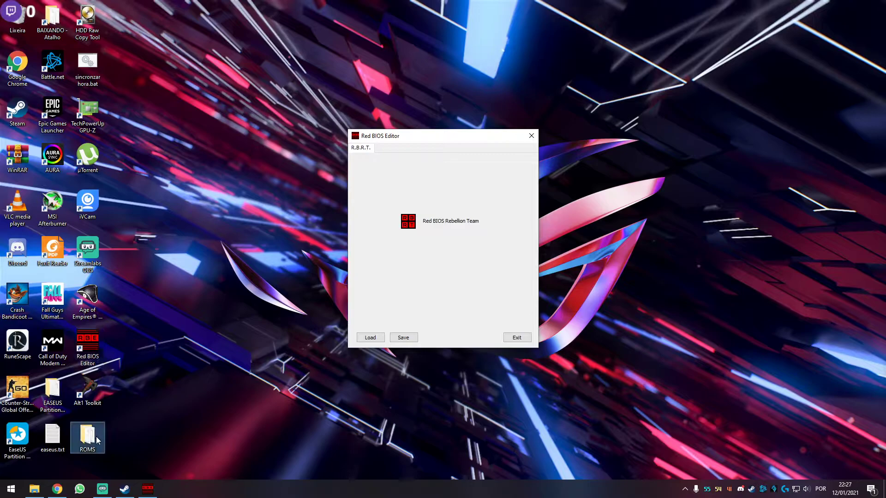
pyautogui.doubleClick(96, 440)
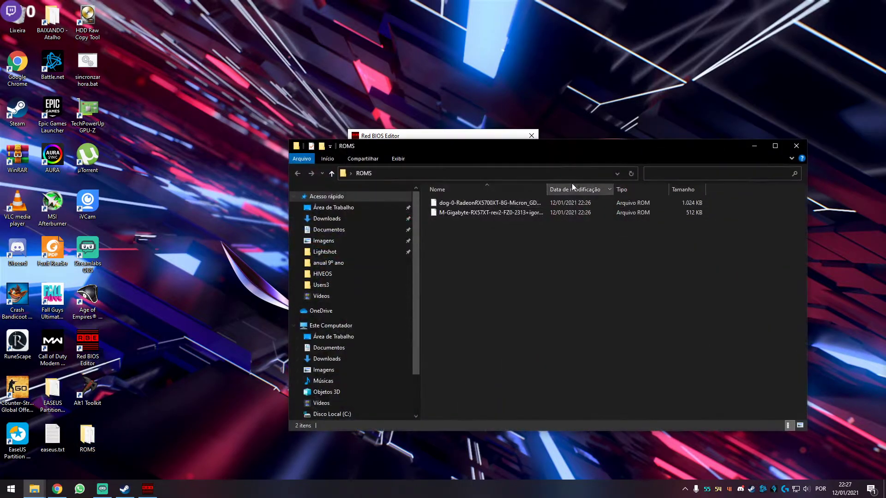
pyautogui.moveTo(582, 152); pyautogui.dragTo(305, 194)
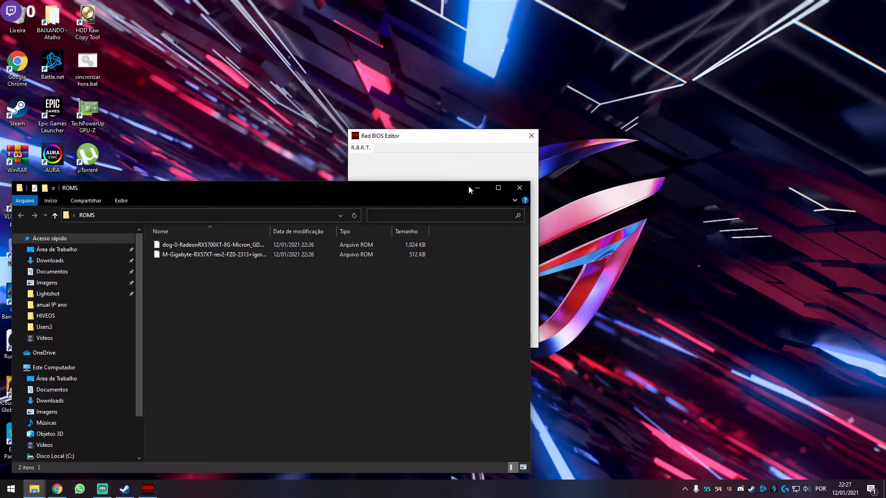
pyautogui.moveTo(454, 137); pyautogui.dragTo(686, 111)
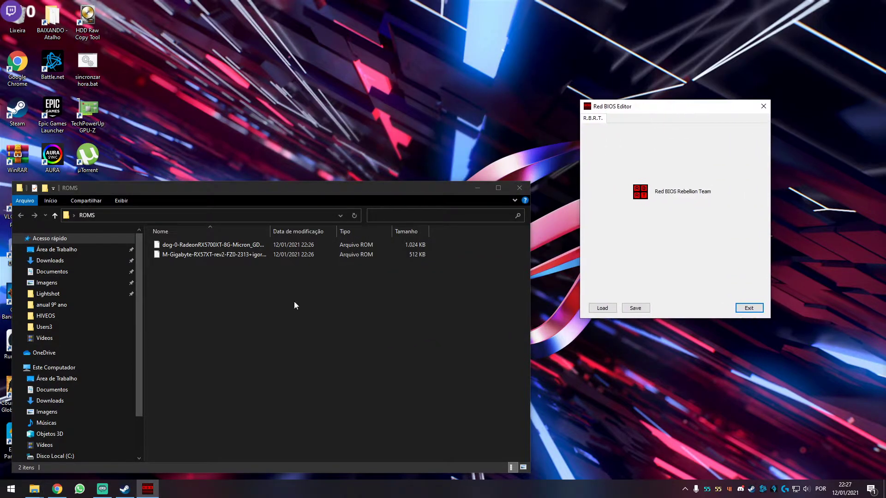
# Step: Widen the file name column in the ROMS folder so the full ROM names can be read
pyautogui.click(219, 247)
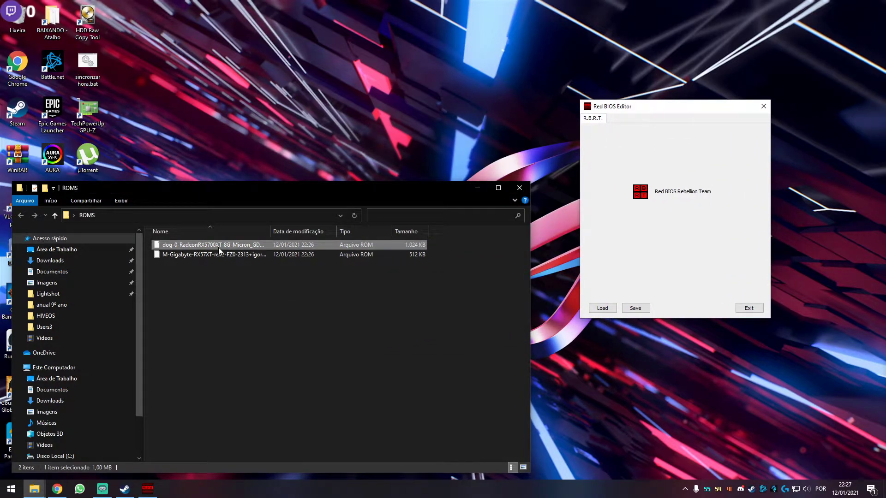
pyautogui.click(217, 256)
pyautogui.moveTo(271, 231); pyautogui.dragTo(342, 235)
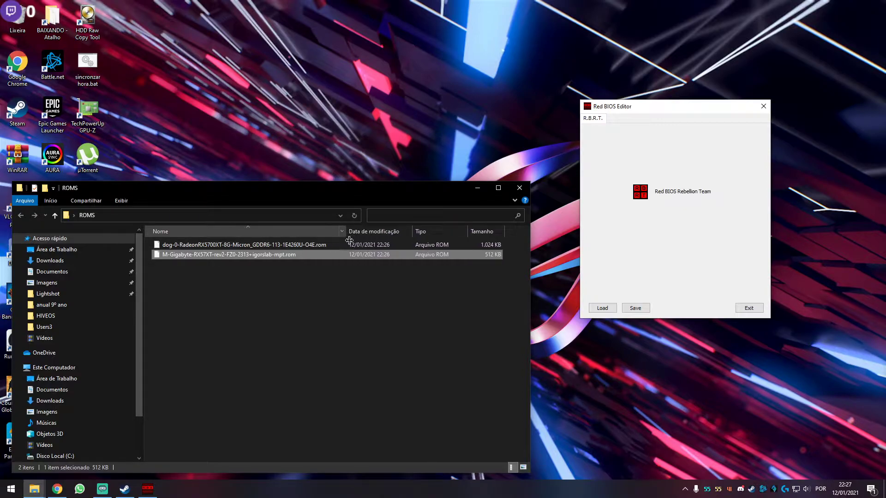
pyautogui.click(333, 313)
# Step: Load dog-0-RadeonRX5700XT-8G-Micron_GDDR6-113-1E4260U-O4E.rom from the desktop's ROMS folder into the Red BIOS Editor
pyautogui.click(595, 309)
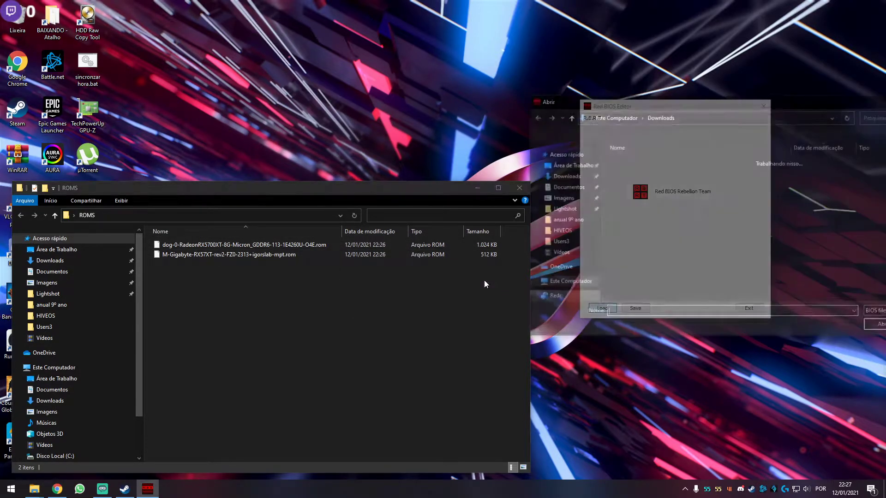
pyautogui.click(567, 165)
pyautogui.moveTo(650, 101); pyautogui.dragTo(530, 37)
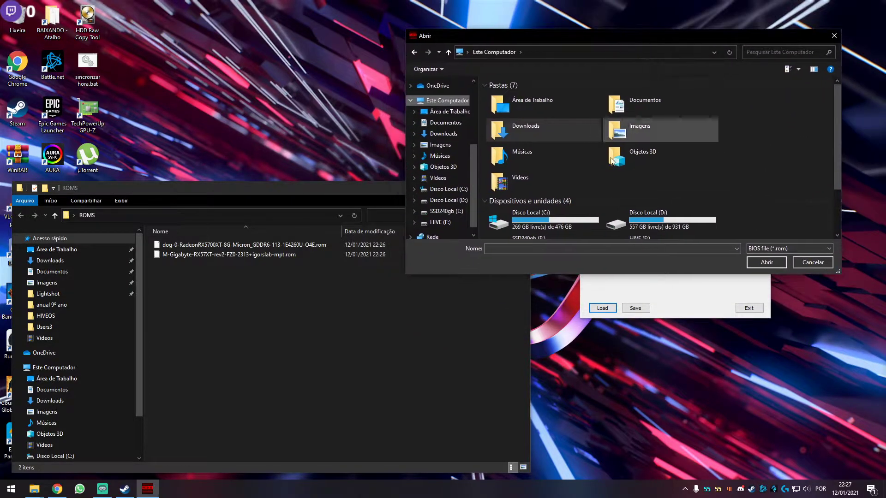
pyautogui.click(449, 112)
pyautogui.doubleClick(525, 103)
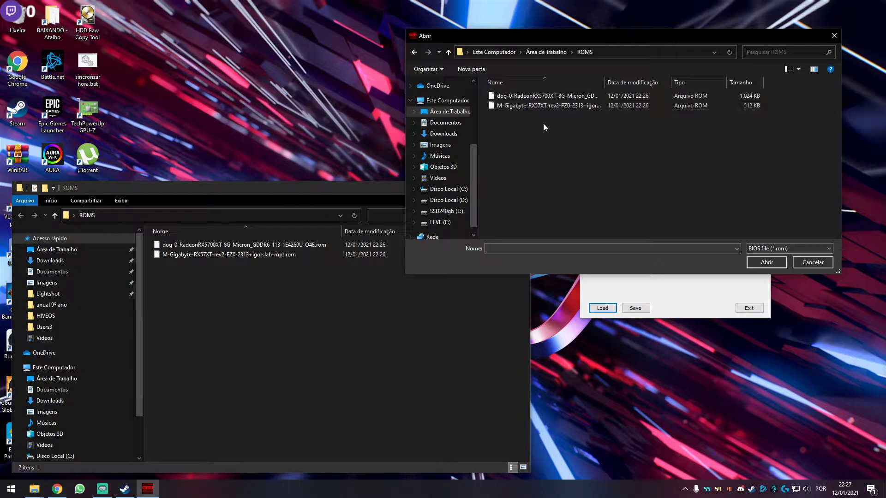
pyautogui.moveTo(605, 82); pyautogui.dragTo(661, 82)
pyautogui.click(578, 95)
pyautogui.click(757, 261)
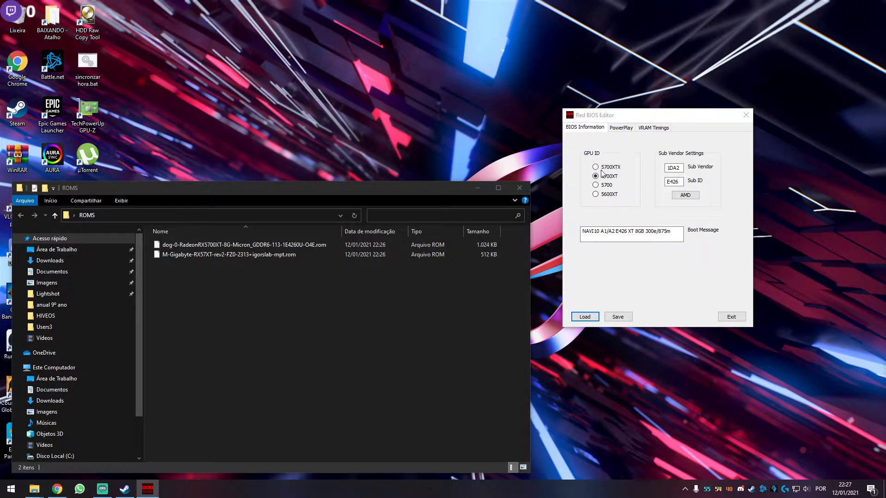
# Step: Show the VRAM timings and copy the 1550 MHz timing string of memory type K4Z80325BC
pyautogui.click(621, 127)
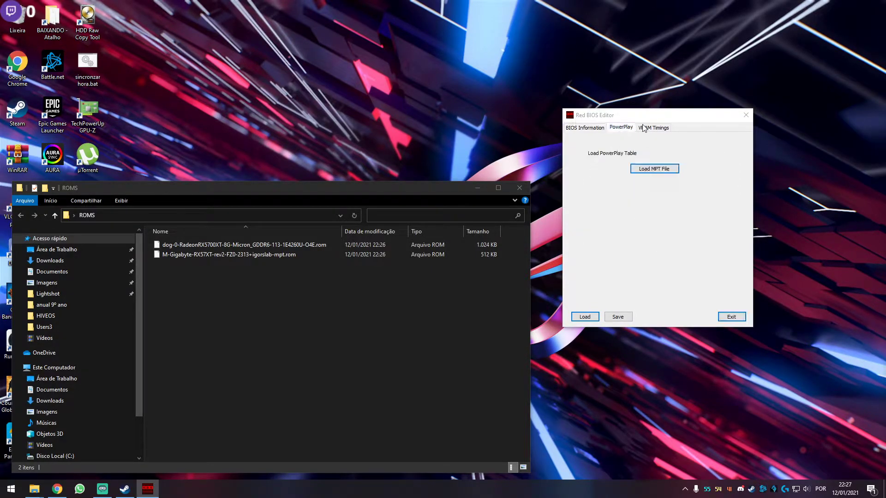
pyautogui.click(658, 129)
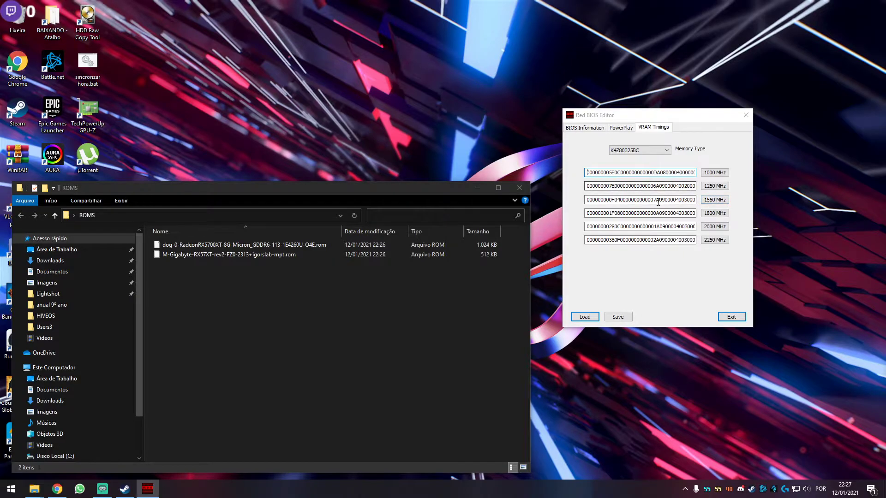
pyautogui.doubleClick(641, 202)
pyautogui.rightClick(641, 202)
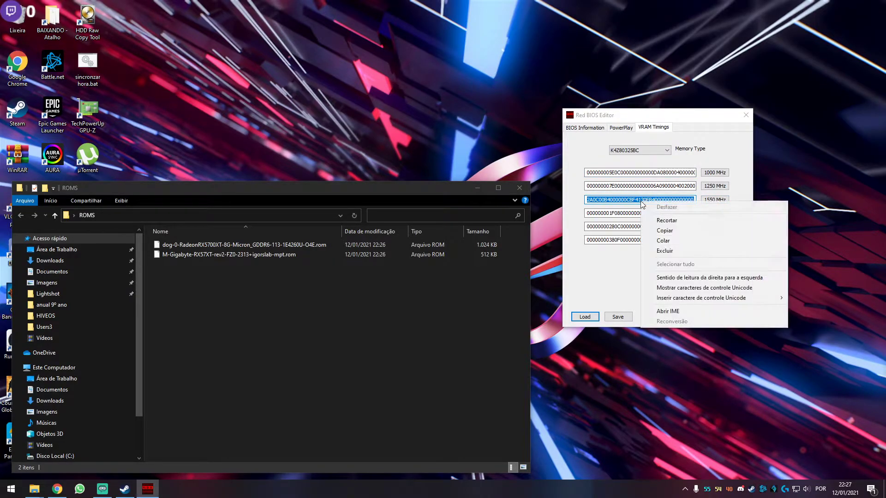
pyautogui.click(663, 229)
# Step: Clear the 1800, 2000 and 2250 MHz timing strings of memory type K4Z80325BC
pyautogui.doubleClick(664, 213)
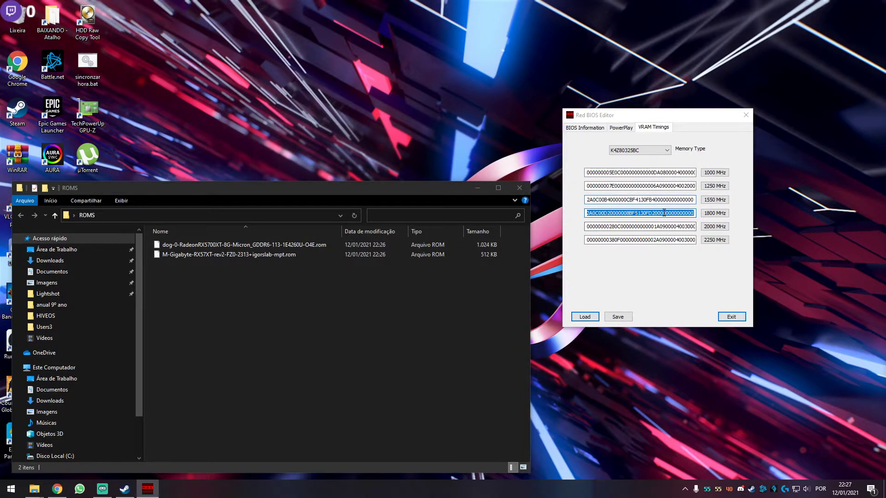
pyautogui.press('Delete')
pyautogui.doubleClick(664, 226)
pyautogui.press('Delete')
pyautogui.doubleClick(664, 240)
pyautogui.press('Delete')
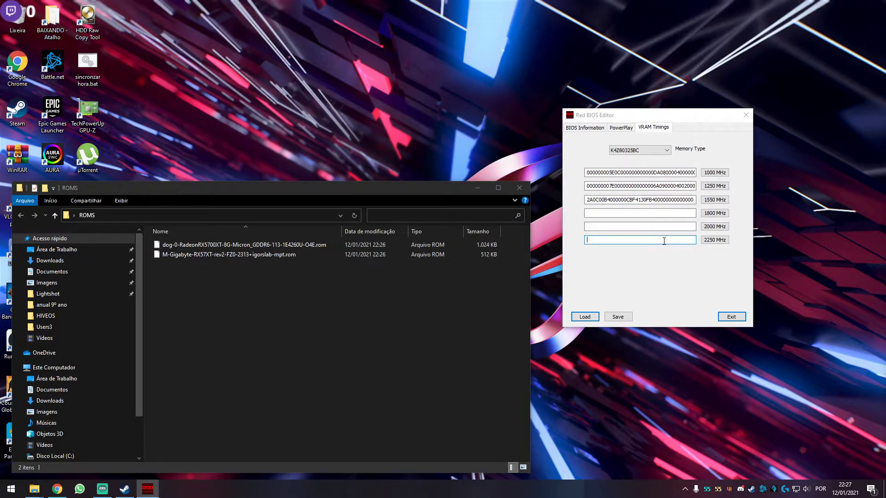
# Step: Copy the 1550 MHz timing string of K4Z80325BC into the empty 1800, 2000 and 2250 MHz timings
pyautogui.doubleClick(643, 199)
pyautogui.rightClick(641, 200)
pyautogui.click(665, 229)
pyautogui.rightClick(611, 215)
pyautogui.click(633, 255)
pyautogui.rightClick(615, 227)
pyautogui.click(633, 265)
pyautogui.rightClick(620, 239)
pyautogui.click(643, 279)
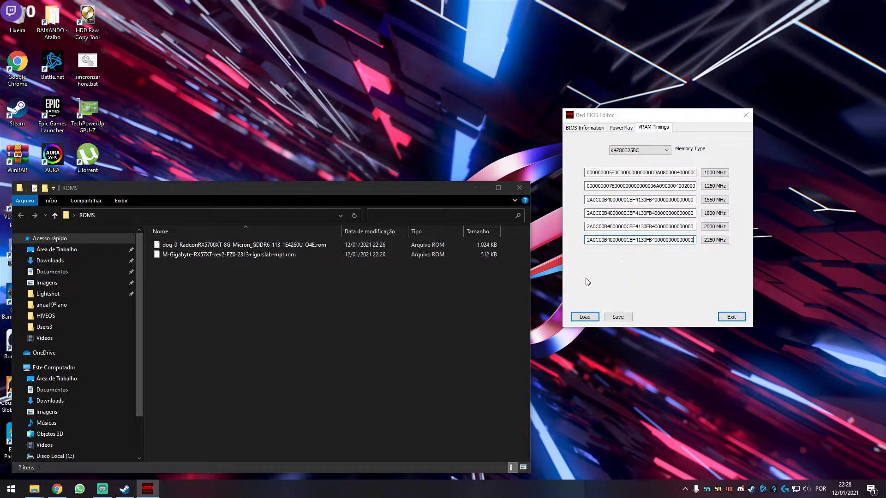
# Step: Save the modified BIOS in the ROMS folder as SAPPHIRE 5700XT MOD
pyautogui.click(618, 317)
pyautogui.moveTo(700, 129); pyautogui.dragTo(606, 152)
pyautogui.click(503, 209)
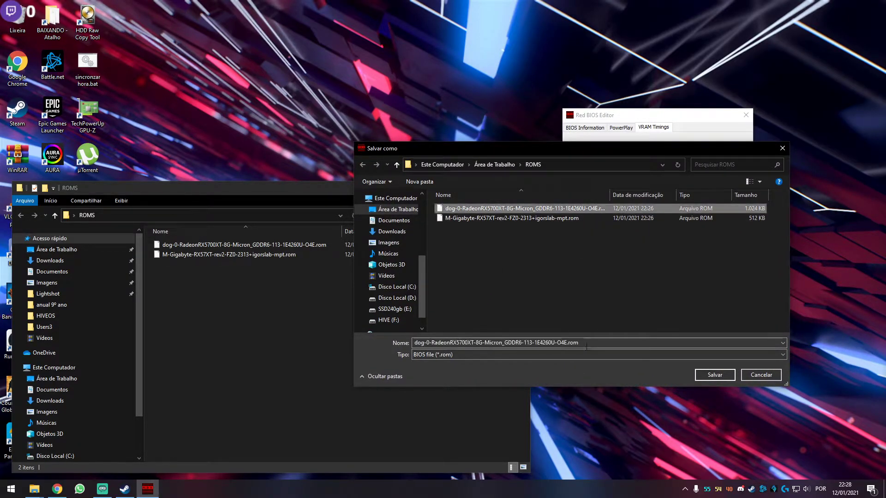
pyautogui.moveTo(582, 346); pyautogui.dragTo(409, 343)
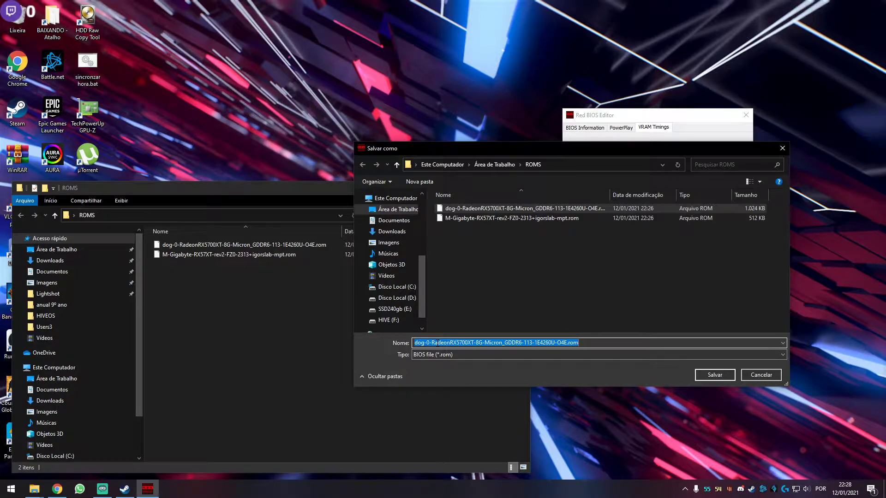
pyautogui.write('SAPPHIRE 5700XT MOD')
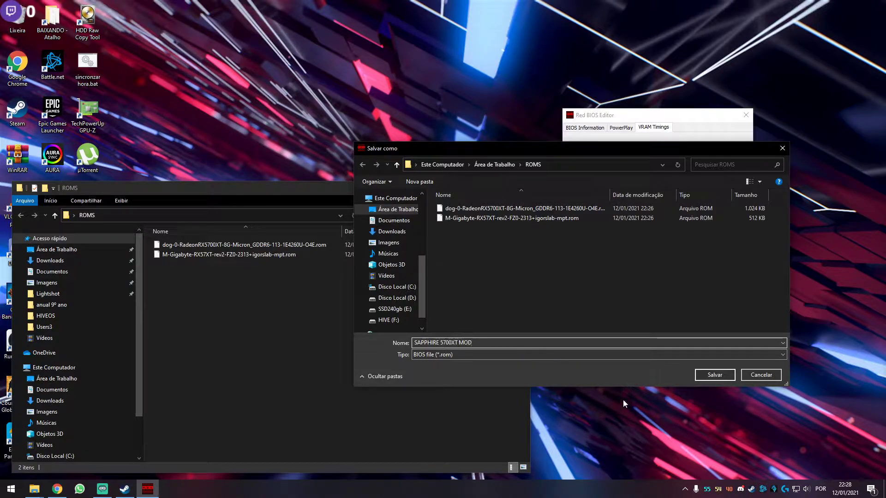
pyautogui.click(709, 375)
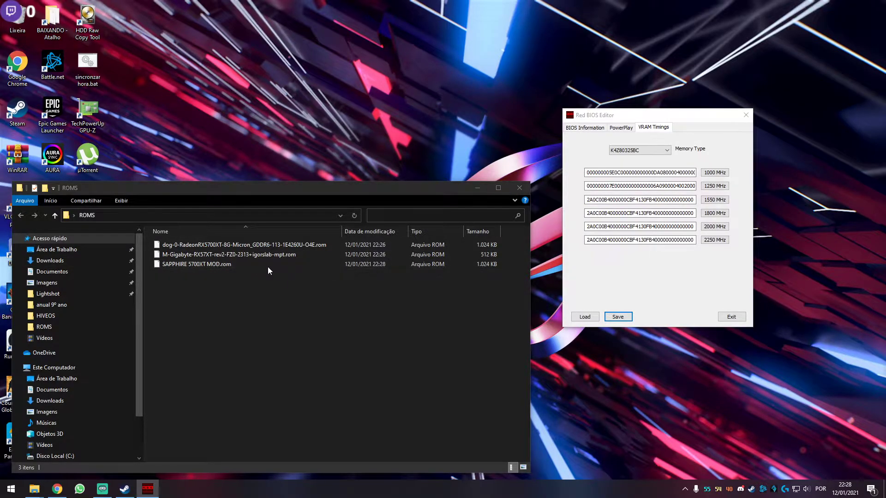
# Step: Load SAPPHIRE 5700XT MOD.rom from the ROMS folder and show its VRAM timings
pyautogui.click(249, 266)
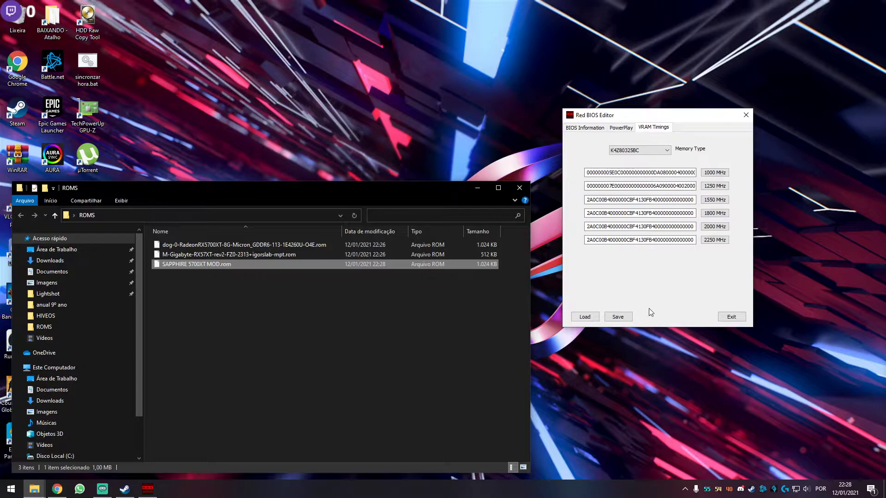
pyautogui.click(588, 318)
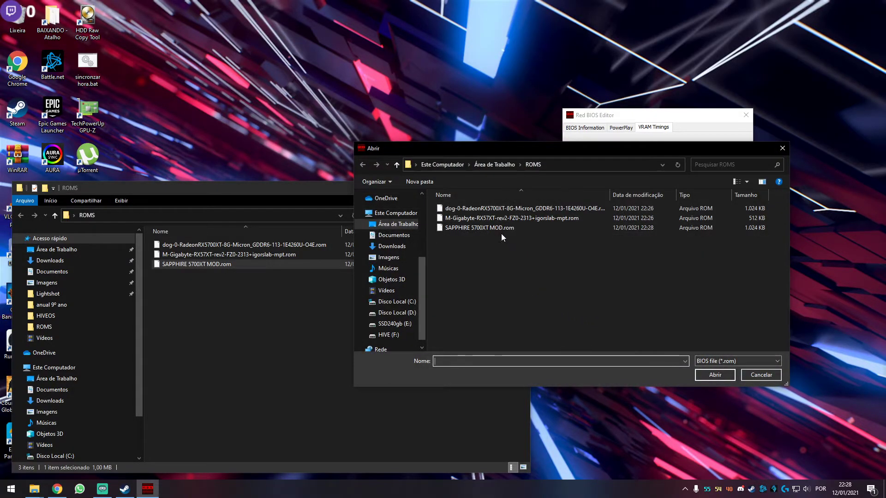
pyautogui.click(497, 227)
pyautogui.click(711, 375)
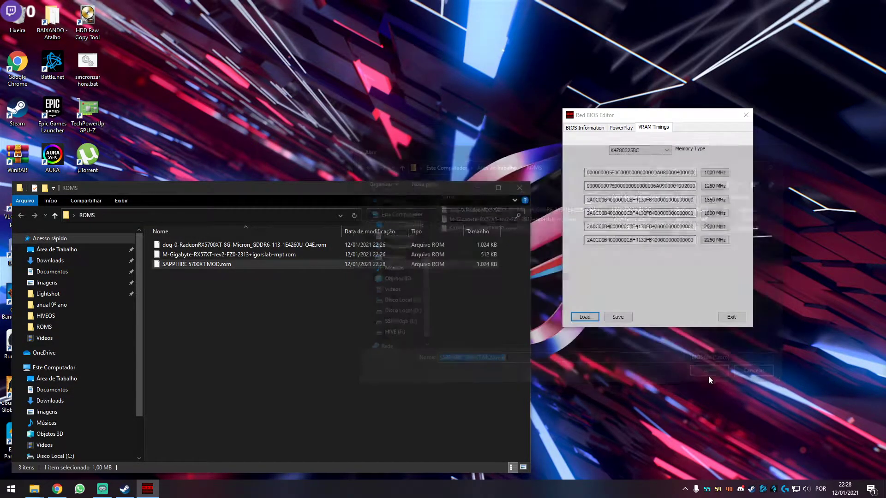
pyautogui.click(653, 128)
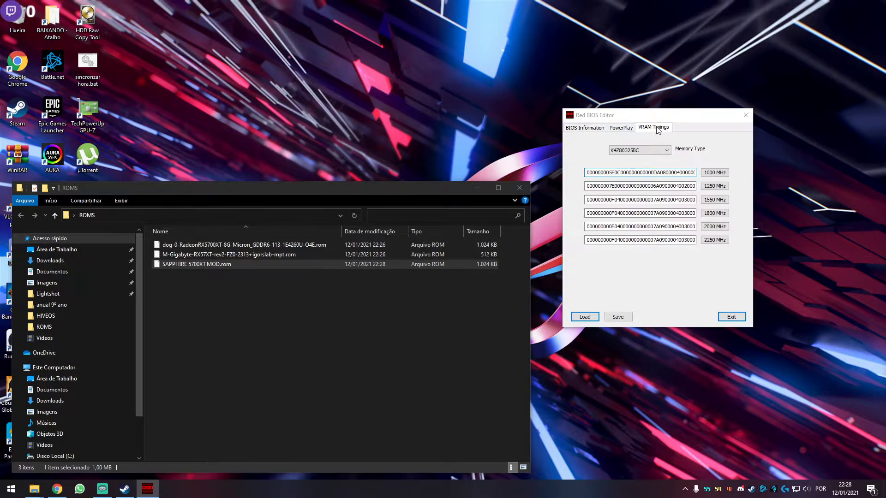
# Step: Compare the 1550, 1800 and 2000 MHz timing strings of K4Z80325BC in the reloaded ROM
pyautogui.hotkey('ctrl', 'a')
pyautogui.hotkey('ctrl', 'v')
pyautogui.press('Tab')
pyautogui.hotkey('ctrl', 'v')
pyautogui.press('Tab')
pyautogui.hotkey('ctrl', 'v')
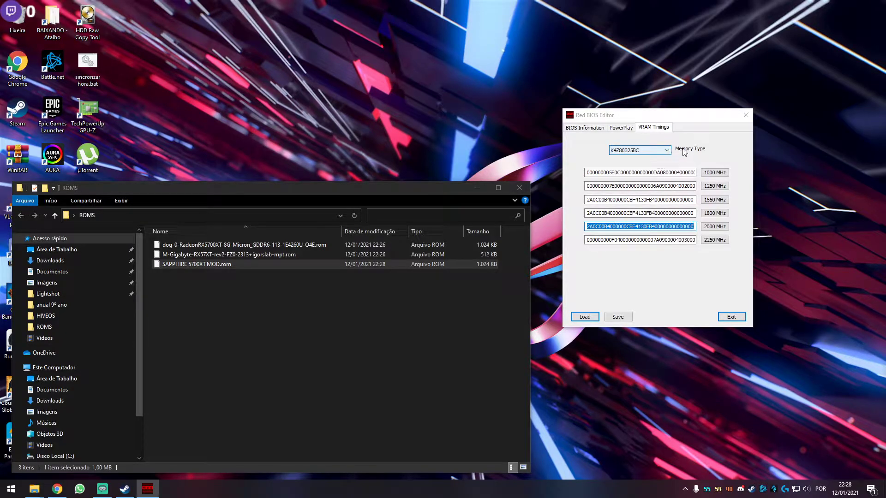
# Step: Switch the memory type to MT61K256M32 and copy its 1550 MHz timing string
pyautogui.click(668, 150)
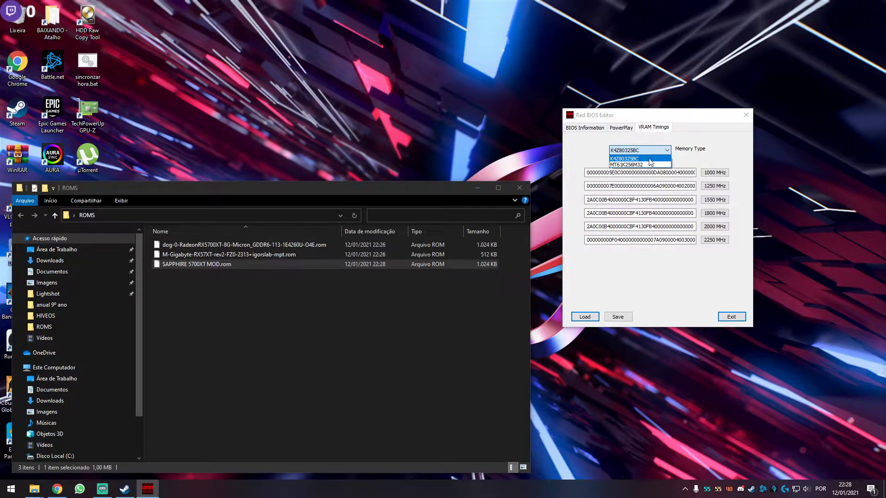
pyautogui.click(639, 165)
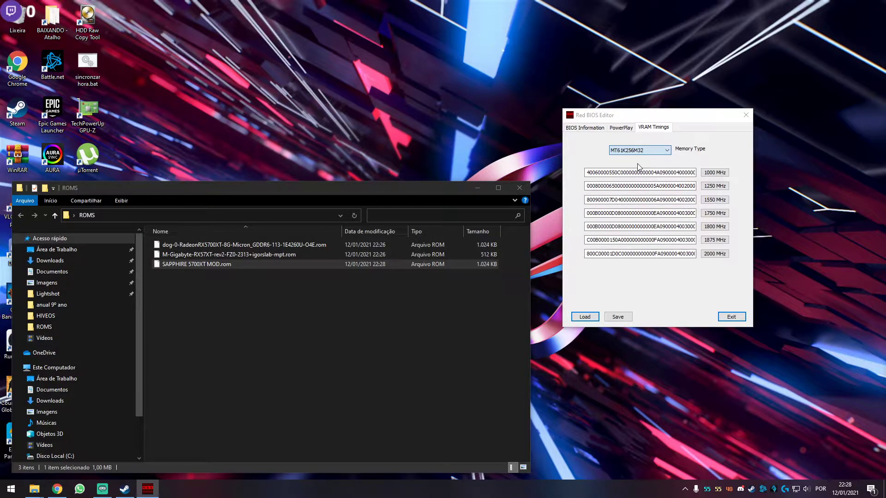
pyautogui.doubleClick(650, 201)
pyautogui.rightClick(650, 201)
pyautogui.click(667, 229)
# Step: Clear the 1750, 1800, 1875 and 2000 MHz timing strings of memory type MT61K256M32
pyautogui.doubleClick(652, 214)
pyautogui.press('Delete')
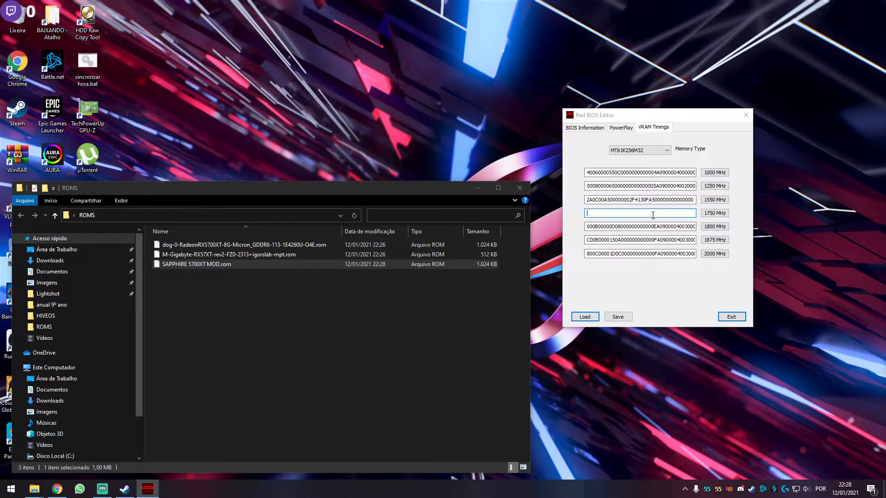
pyautogui.doubleClick(653, 226)
pyautogui.press('Delete')
pyautogui.doubleClick(654, 240)
pyautogui.press('Delete')
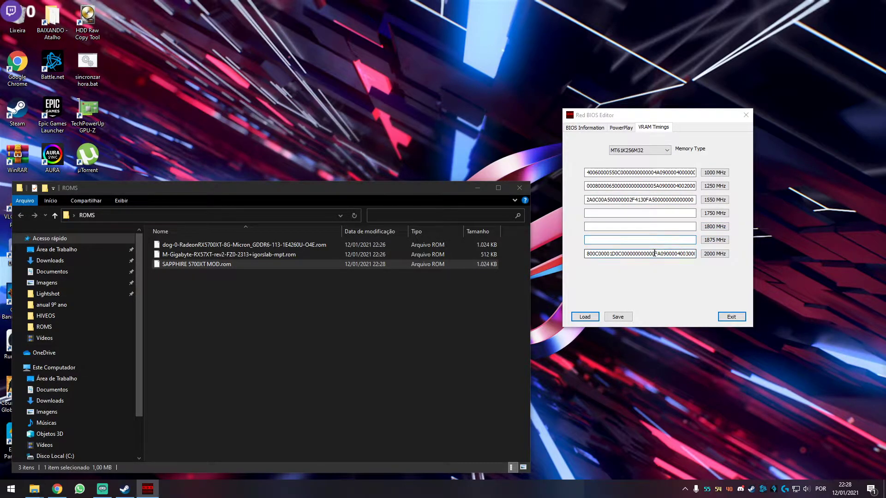
pyautogui.doubleClick(654, 254)
pyautogui.press('Delete')
# Step: Copy the 1550 MHz timing string of MT61K256M32 into the empty 1750, 1800, 1875 and 2000 MHz timings
pyautogui.click(637, 214)
pyautogui.rightClick(636, 214)
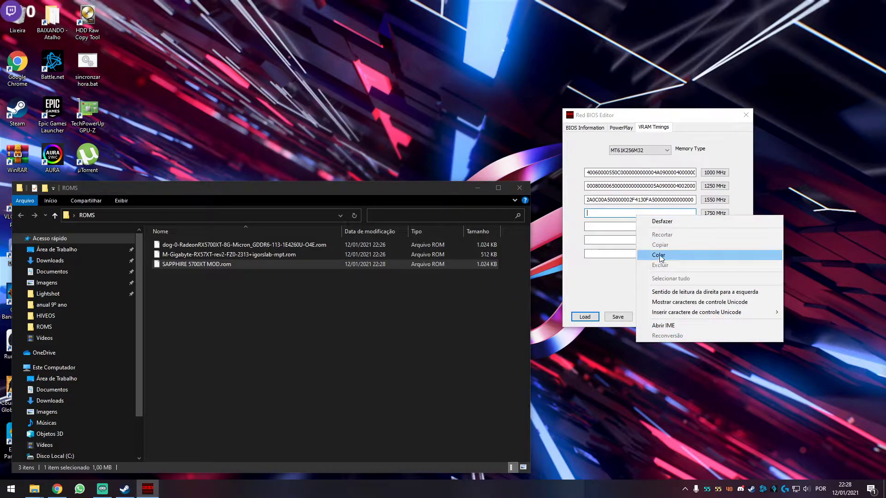
pyautogui.doubleClick(628, 199)
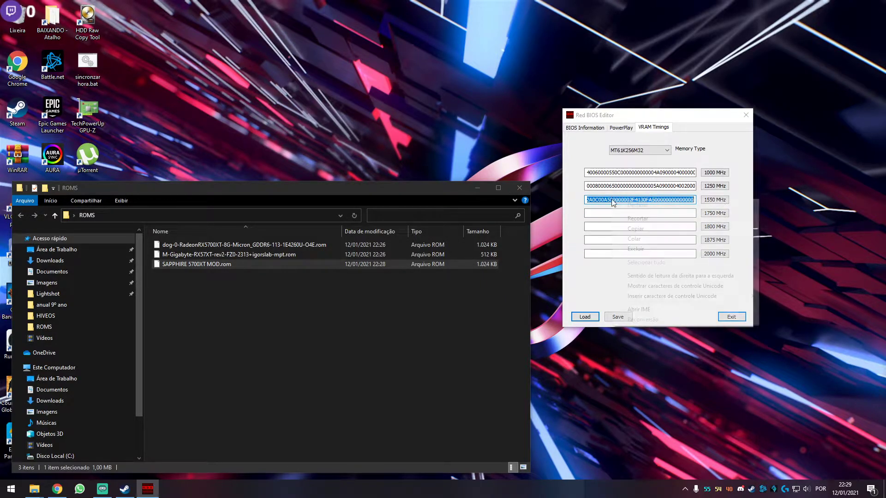
pyautogui.rightClick(620, 200)
pyautogui.click(637, 226)
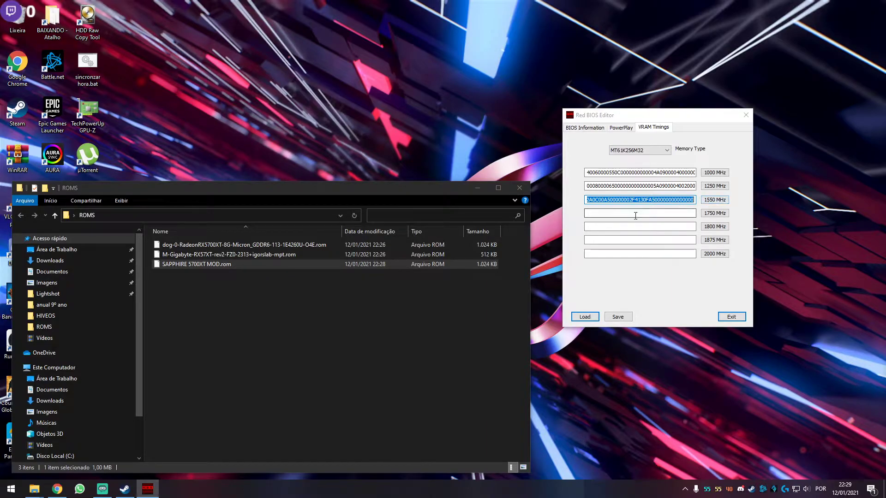
pyautogui.rightClick(619, 215)
pyautogui.click(641, 257)
pyautogui.rightClick(626, 226)
pyautogui.click(647, 266)
pyautogui.rightClick(630, 240)
pyautogui.click(647, 279)
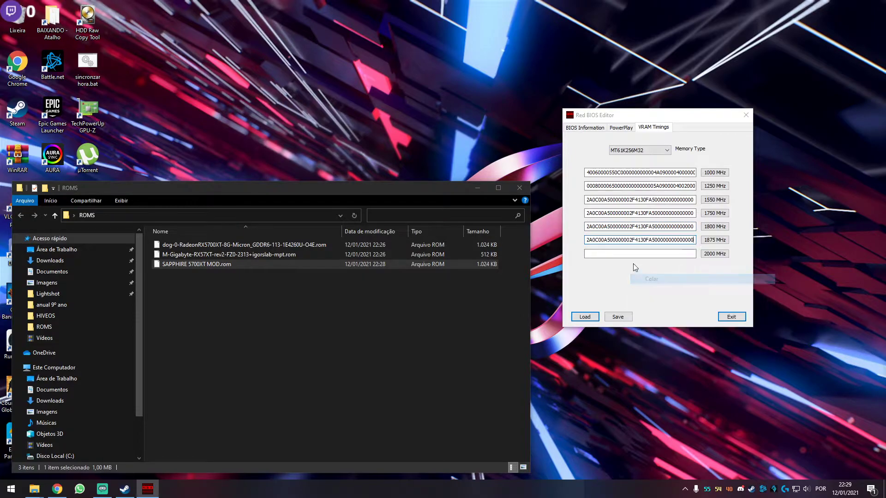
pyautogui.rightClick(632, 254)
pyautogui.click(650, 292)
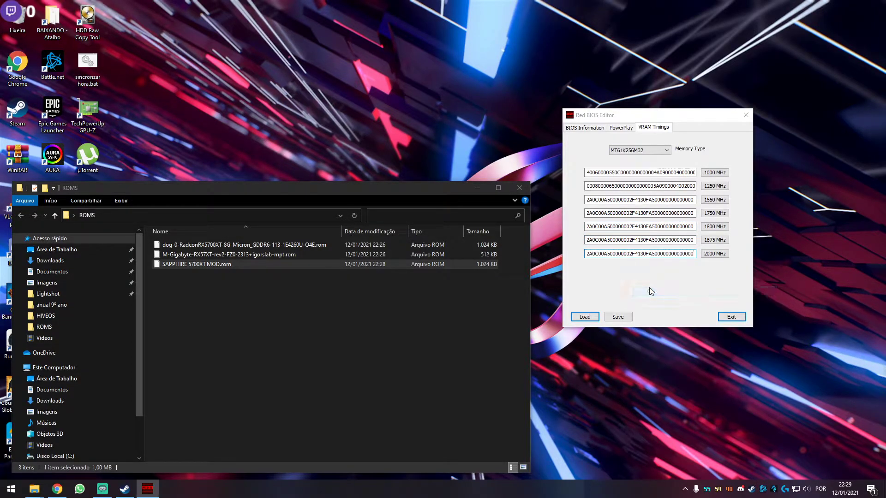
# Step: Save the modified BIOS over the existing file SAPPHIRE 5700XT MOD.rom in the ROMS folder
pyautogui.click(626, 317)
pyautogui.click(491, 229)
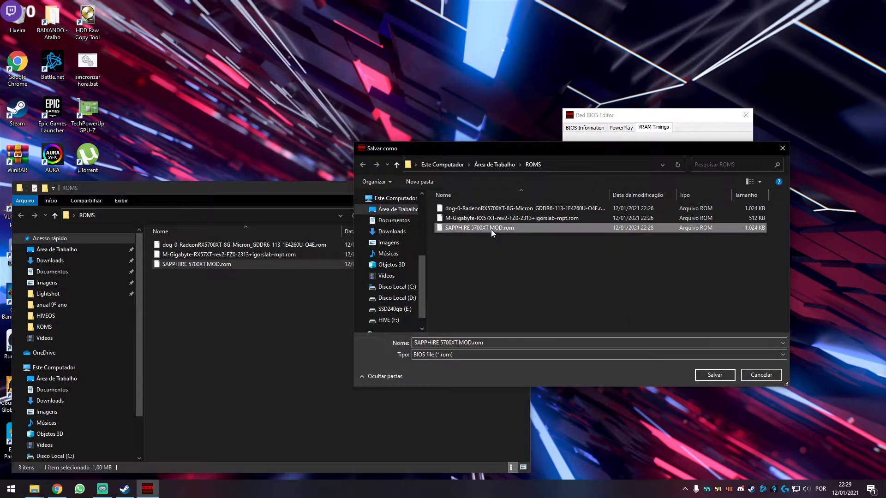
pyautogui.click(714, 375)
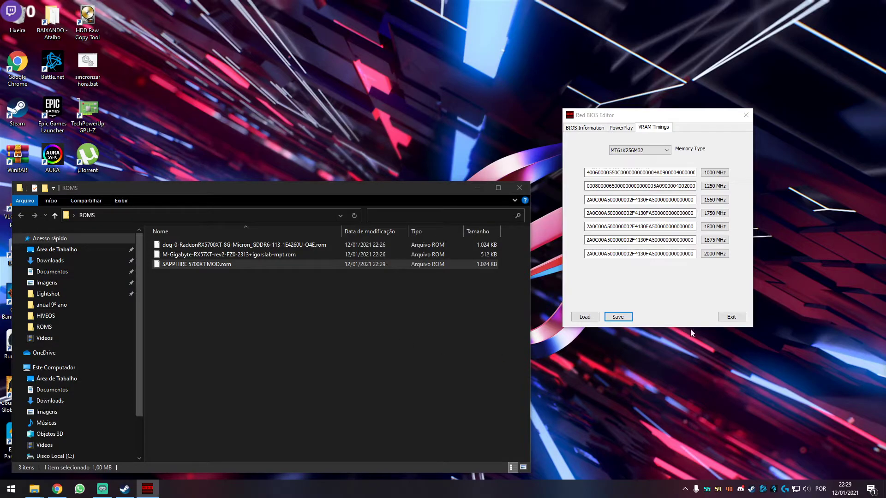
# Step: Reload SAPPHIRE 5700XT MOD.rom and display its VRAM timings
pyautogui.click(585, 317)
pyautogui.click(480, 228)
pyautogui.click(715, 375)
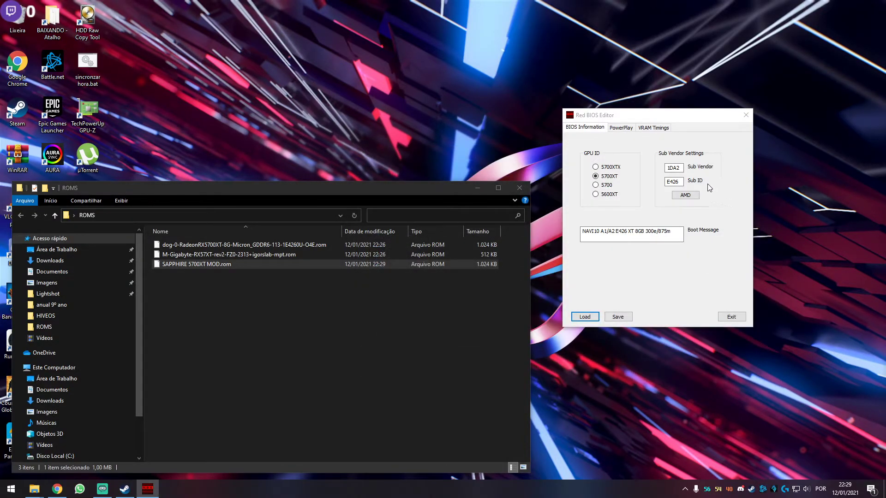
pyautogui.click(652, 128)
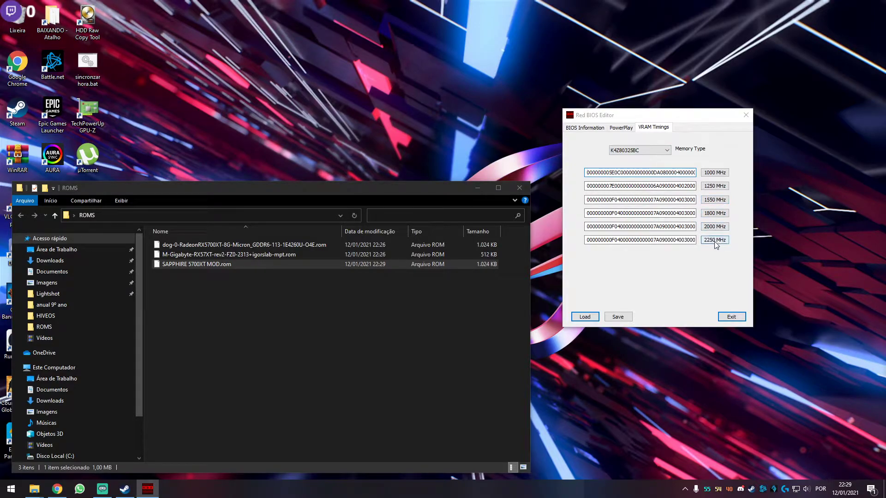
# Step: Set tREF in the 1550 MHz timings of K4Z80325BC to 5990 and copy that value
pyautogui.click(713, 204)
pyautogui.moveTo(654, 72); pyautogui.dragTo(432, 46)
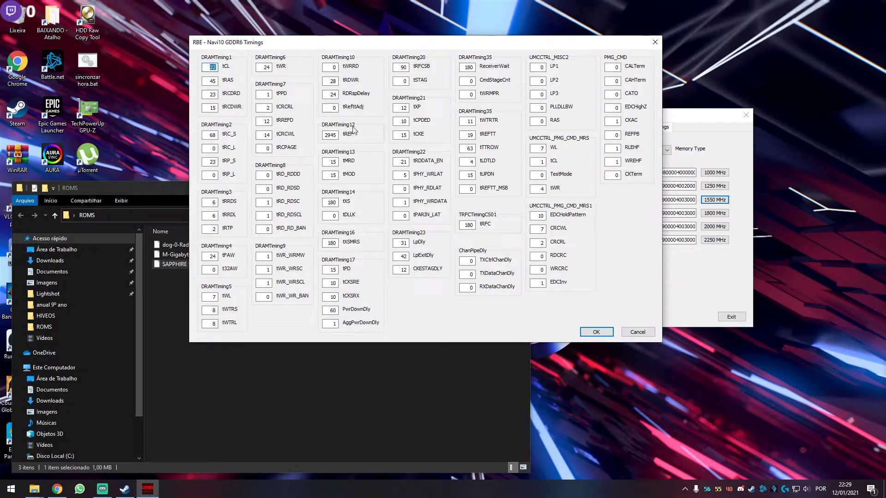
pyautogui.click(325, 135)
pyautogui.write('5990')
pyautogui.rightClick(332, 136)
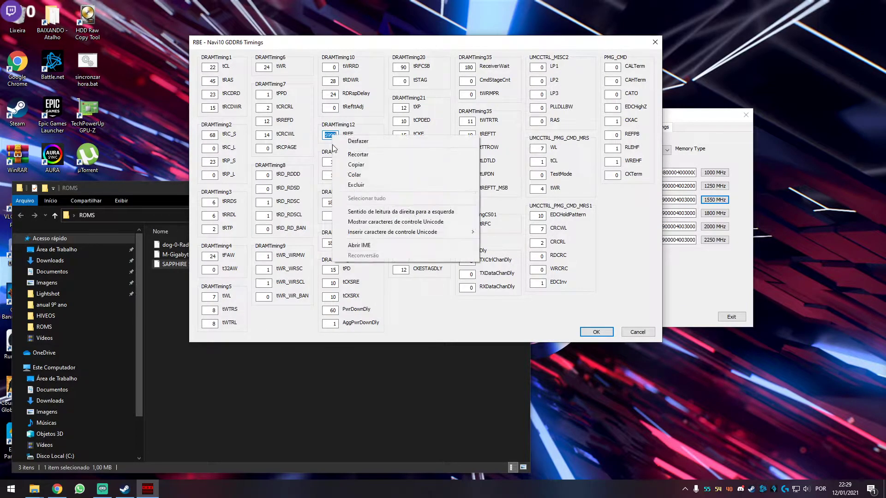
pyautogui.click(351, 198)
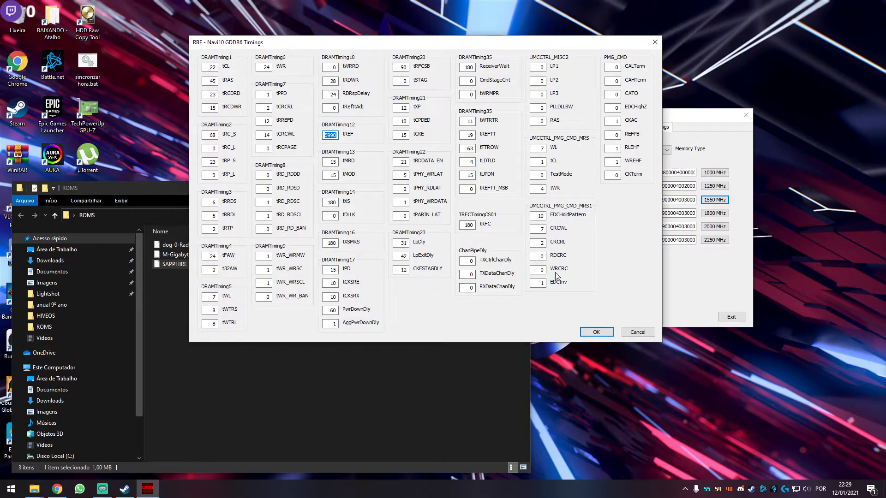
pyautogui.click(597, 332)
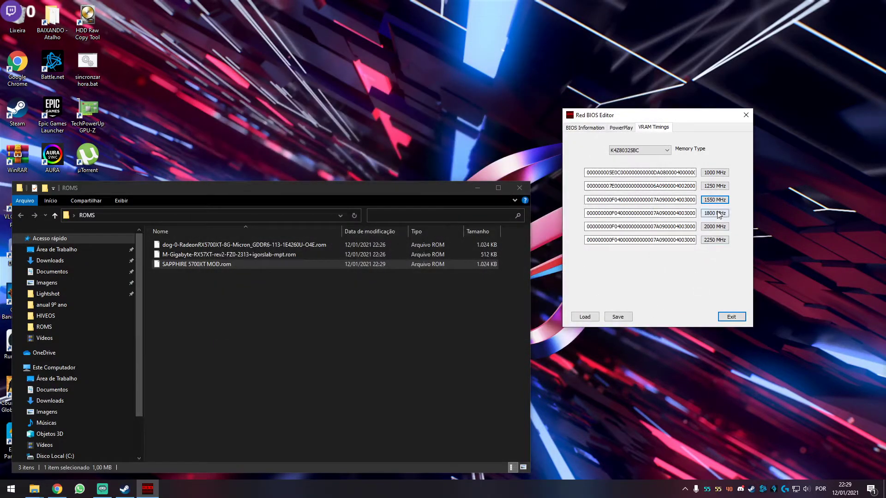
# Step: Paste the copied tREF value 5990 into the 1800 MHz timings of K4Z80325BC
pyautogui.click(717, 214)
pyautogui.doubleClick(550, 163)
pyautogui.rightClick(550, 164)
pyautogui.click(583, 202)
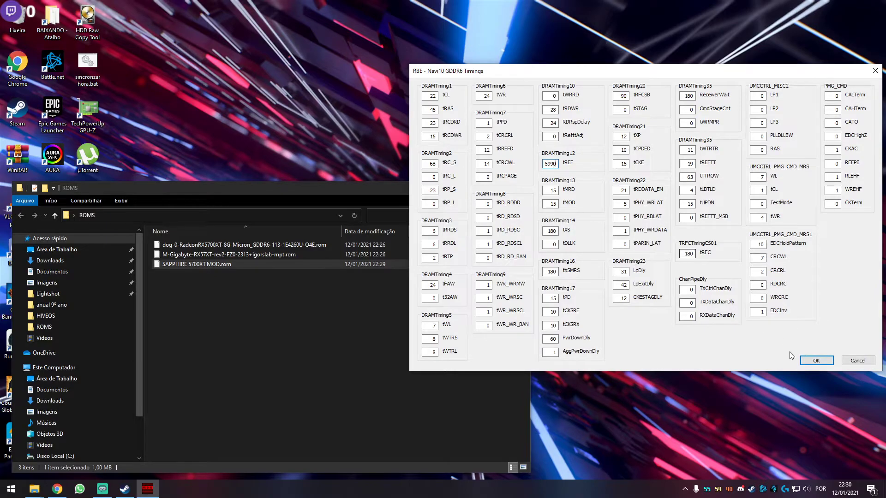
pyautogui.click(809, 359)
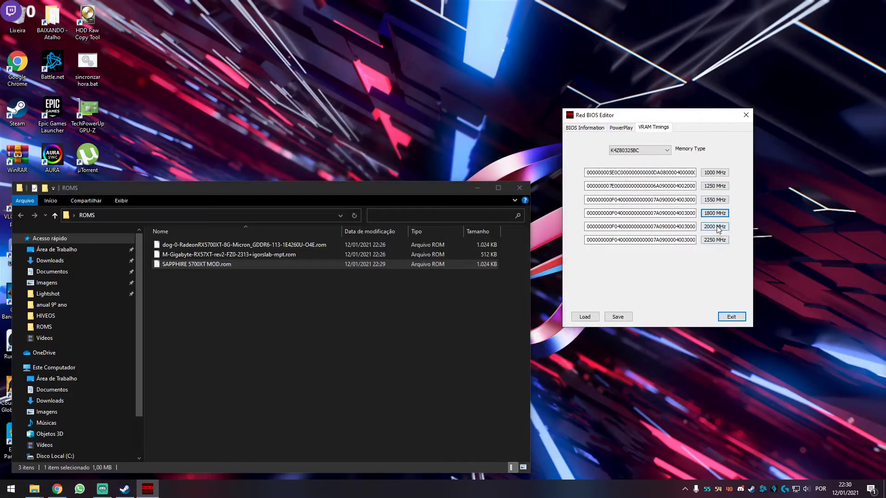
# Step: Paste the copied tREF value 5990 into the 2000 MHz timings of K4Z80325BC
pyautogui.click(714, 227)
pyautogui.doubleClick(550, 164)
pyautogui.rightClick(551, 163)
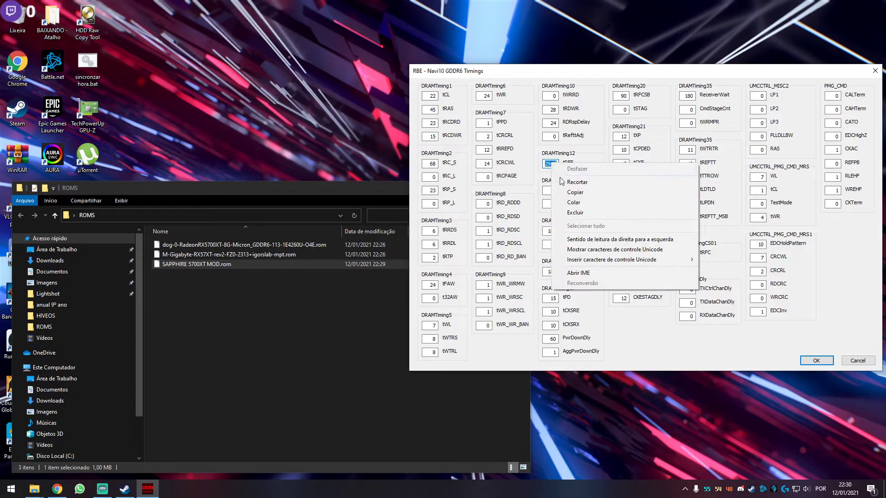
pyautogui.click(577, 202)
pyautogui.click(817, 361)
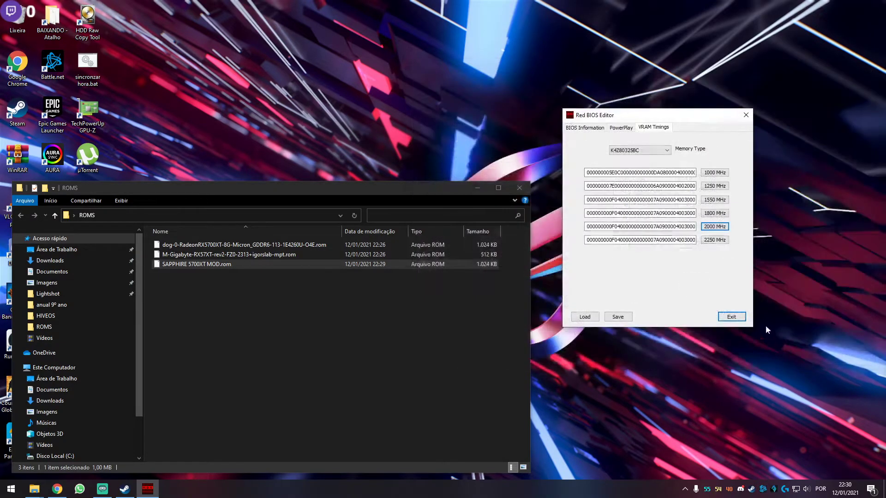
# Step: Paste the copied tREF value 5990 into the 2250 MHz timings of K4Z80325BC
pyautogui.click(714, 244)
pyautogui.doubleClick(551, 163)
pyautogui.rightClick(550, 164)
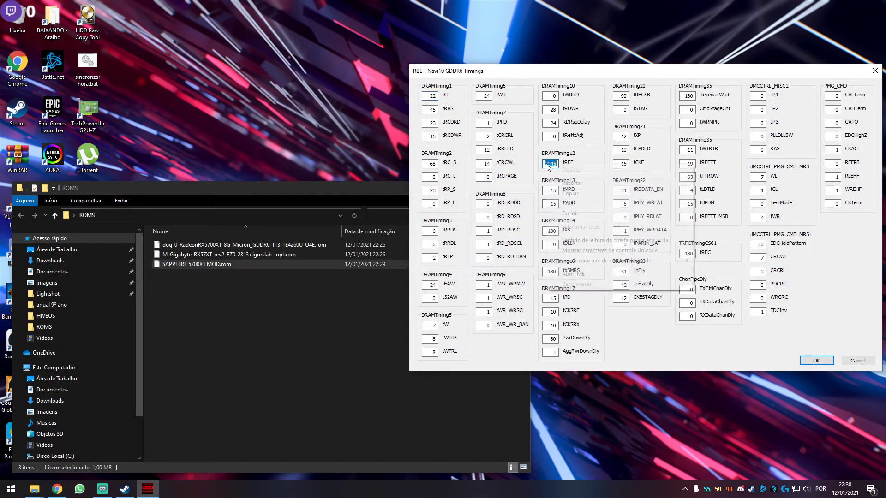
pyautogui.click(577, 202)
pyautogui.click(816, 360)
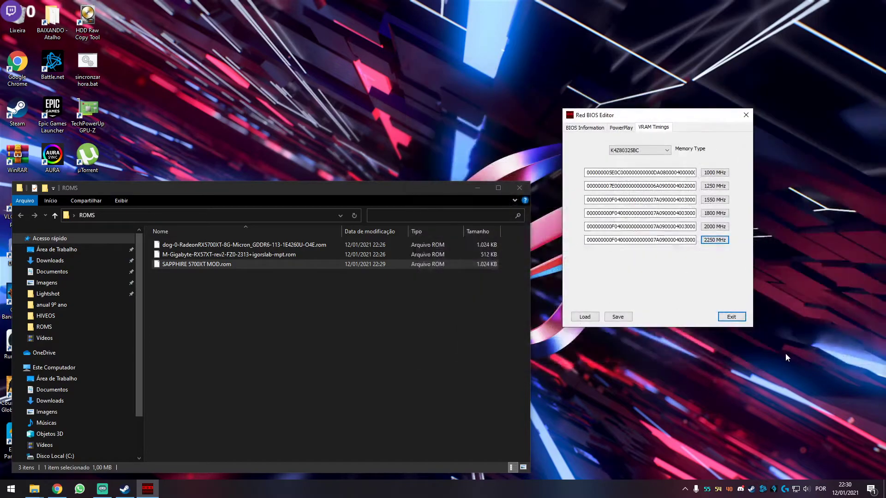
# Step: Save the BIOS over SAPPHIRE 5700XT MOD.rom, and reload that file with its VRAM timings displayed
pyautogui.click(617, 317)
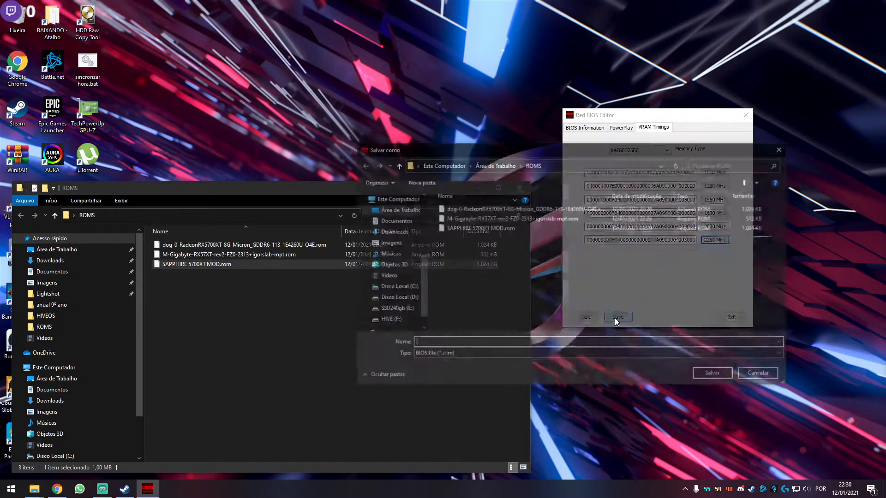
pyautogui.click(710, 374)
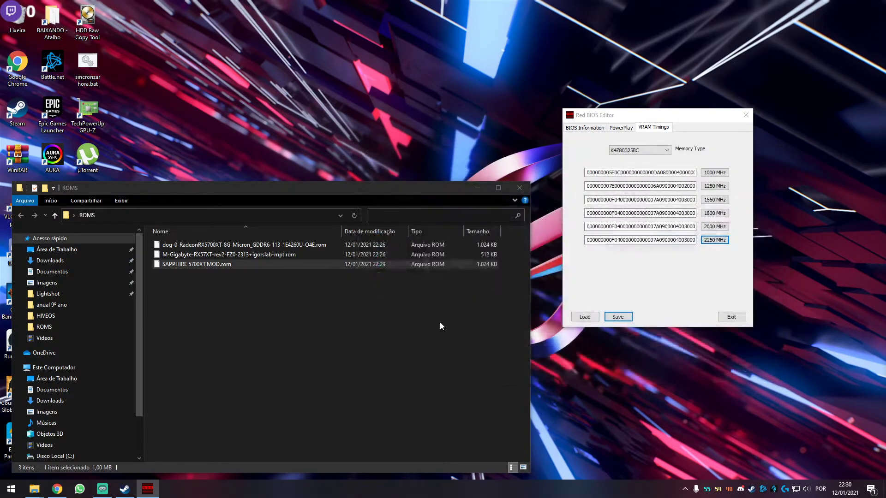
pyautogui.click(584, 317)
pyautogui.click(474, 227)
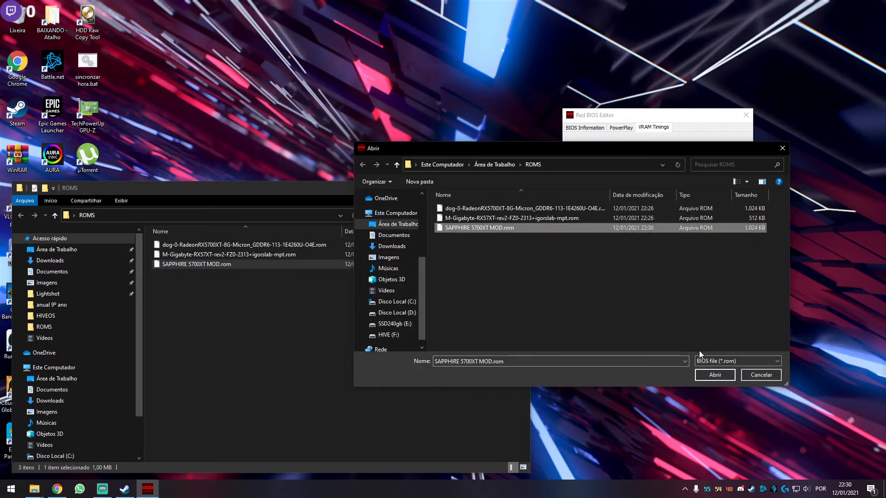
pyautogui.click(711, 375)
pyautogui.click(653, 128)
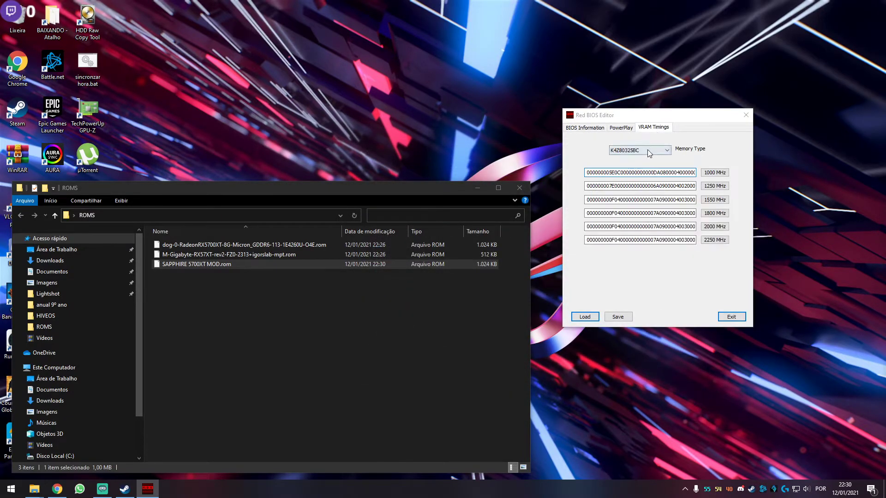
# Step: Switch the memory type to MT61K256M32 and paste 5990 as tREF in its 1550 MHz timings
pyautogui.click(647, 149)
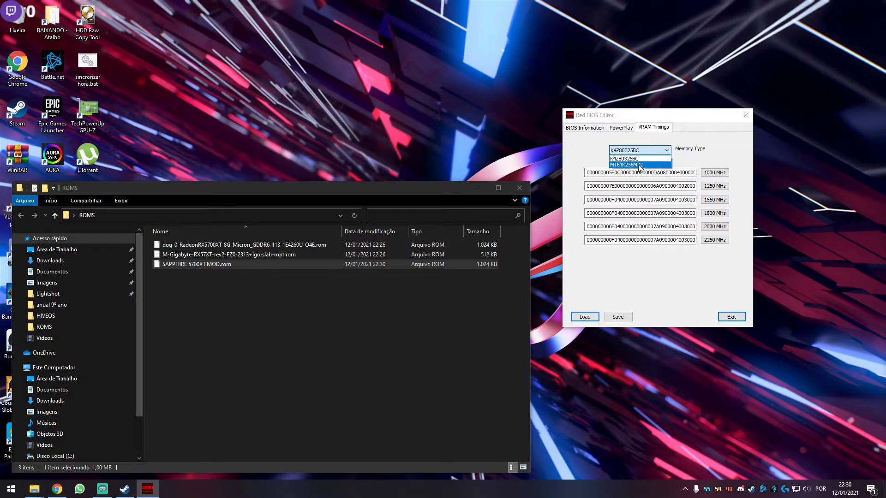
pyautogui.click(639, 165)
pyautogui.click(709, 202)
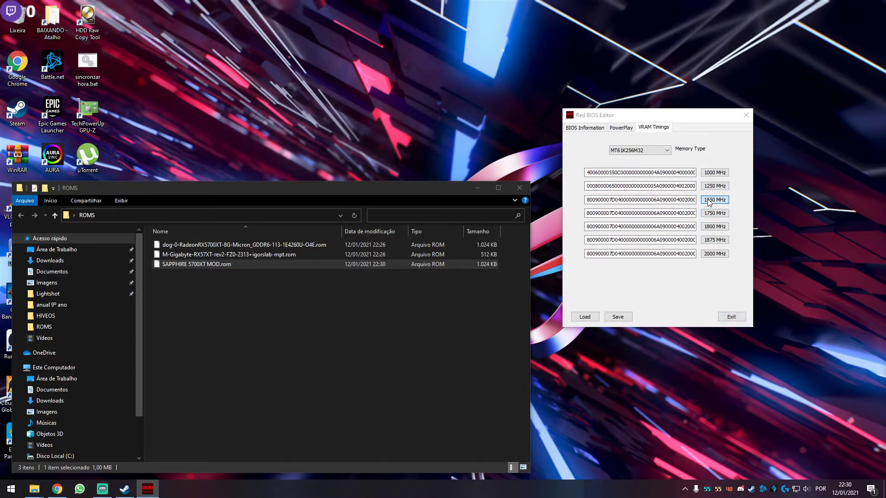
pyautogui.doubleClick(551, 164)
pyautogui.rightClick(550, 164)
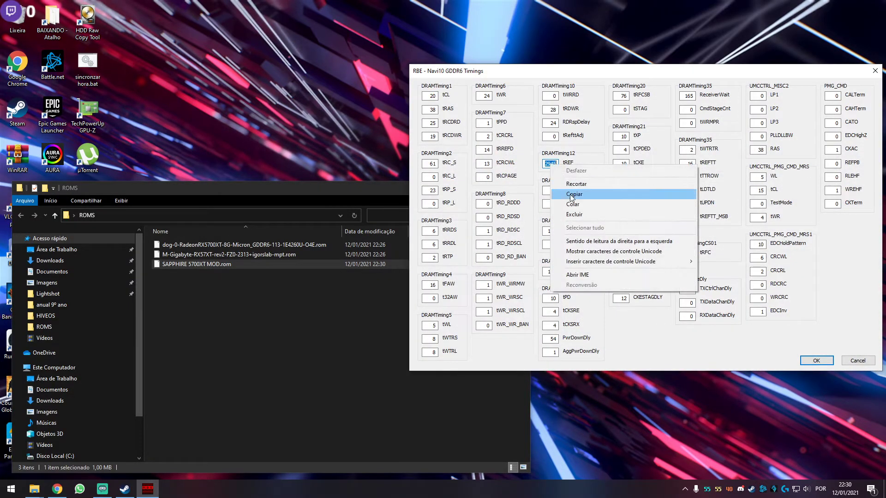
pyautogui.click(571, 200)
pyautogui.click(814, 361)
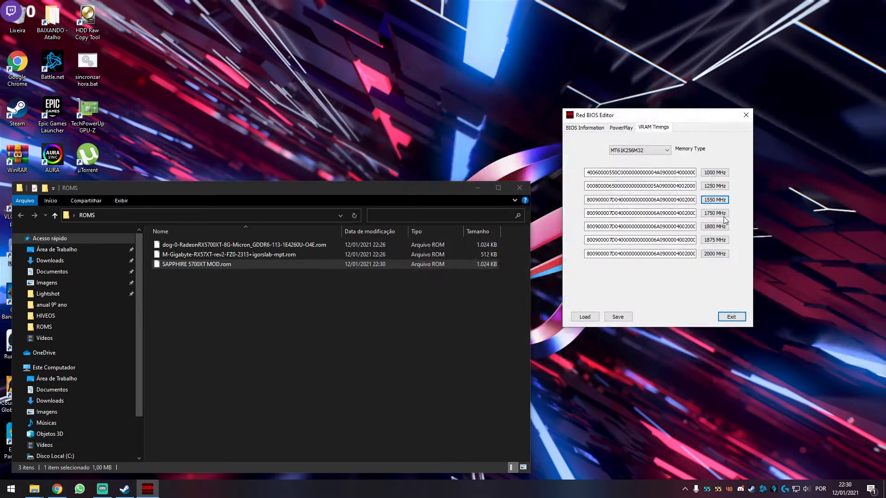
# Step: Set tREF in the 1750 MHz timings of MT61K256M32 to the copied value 5990
pyautogui.click(723, 217)
pyautogui.doubleClick(551, 164)
pyautogui.rightClick(552, 166)
pyautogui.click(573, 208)
pyautogui.click(815, 361)
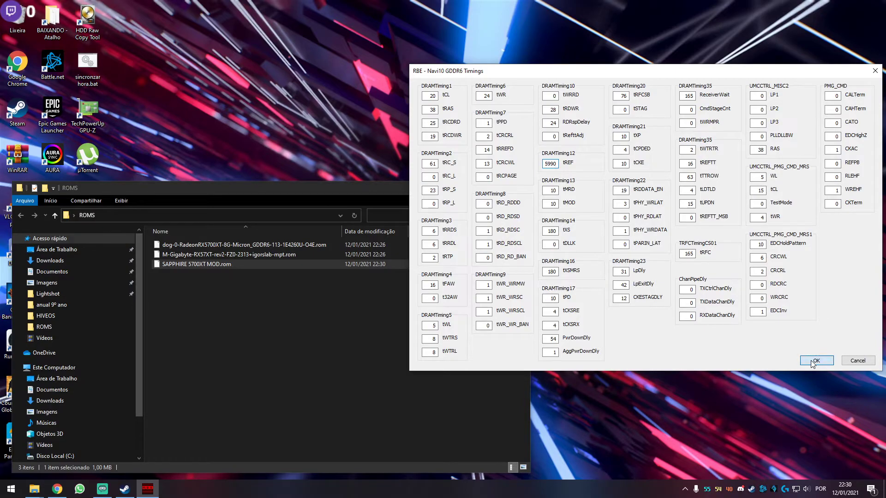
# Step: Set tREF in the 1800 MHz timings of MT61K256M32 to the copied value 5990
pyautogui.click(707, 227)
pyautogui.doubleClick(551, 164)
pyautogui.rightClick(552, 166)
pyautogui.click(572, 205)
pyautogui.click(809, 360)
# Step: Set tREF in the 1875 MHz timings of MT61K256M32 to the copied value 5990
pyautogui.click(713, 240)
pyautogui.doubleClick(551, 164)
pyautogui.rightClick(550, 166)
pyautogui.click(571, 194)
pyautogui.click(816, 361)
# Step: Set tREF in the 2000 MHz timings of MT61K256M32 to the copied value 5990
pyautogui.click(714, 253)
pyautogui.doubleClick(551, 164)
pyautogui.rightClick(554, 167)
pyautogui.click(579, 203)
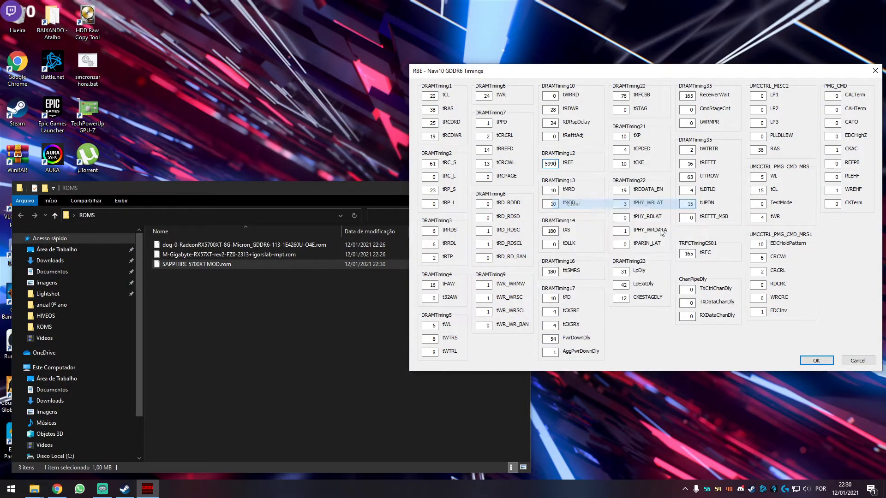
pyautogui.click(816, 361)
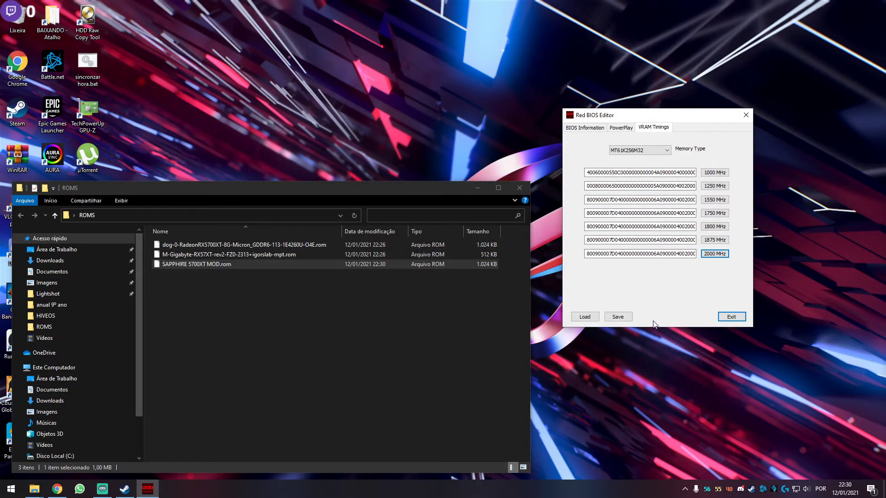
# Step: Save the BIOS with the edited tREF timings over SAPPHIRE 5700XT MOD.rom
pyautogui.click(628, 320)
pyautogui.click(472, 227)
pyautogui.click(710, 378)
# Step: Load M-Gigabyte-RX57XT-rev2-FZ0-2313+igorslab-mpt.rom from the ROMS folder and display its VRAM timings
pyautogui.click(224, 265)
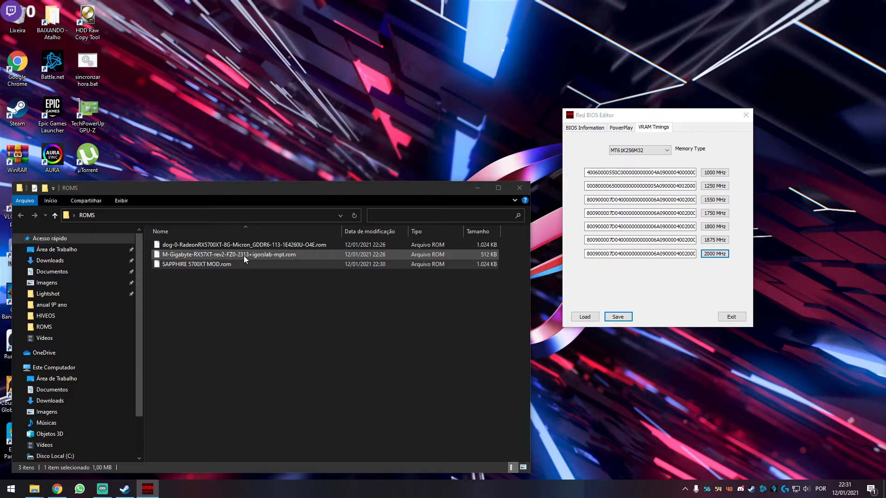
pyautogui.click(321, 256)
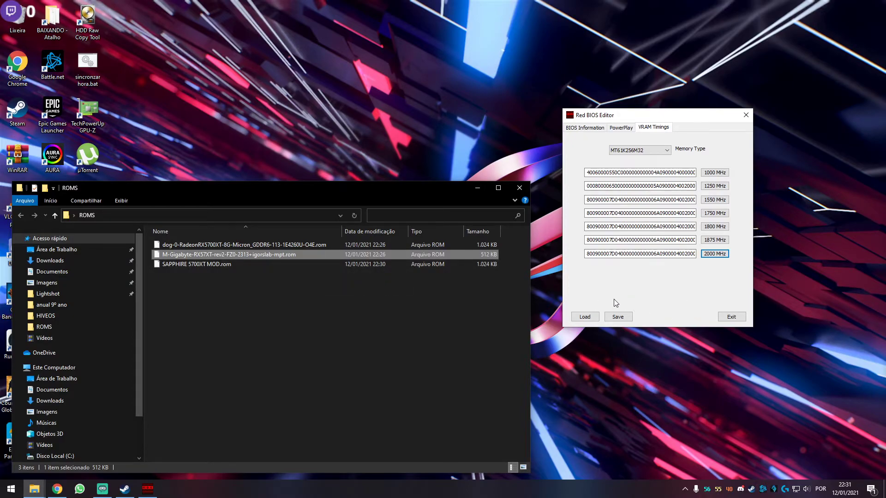
pyautogui.click(582, 317)
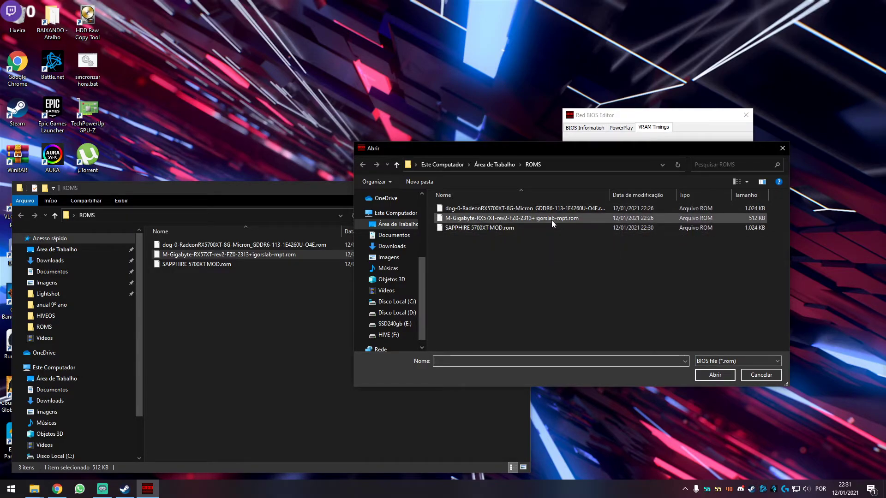
pyautogui.click(583, 220)
pyautogui.click(715, 375)
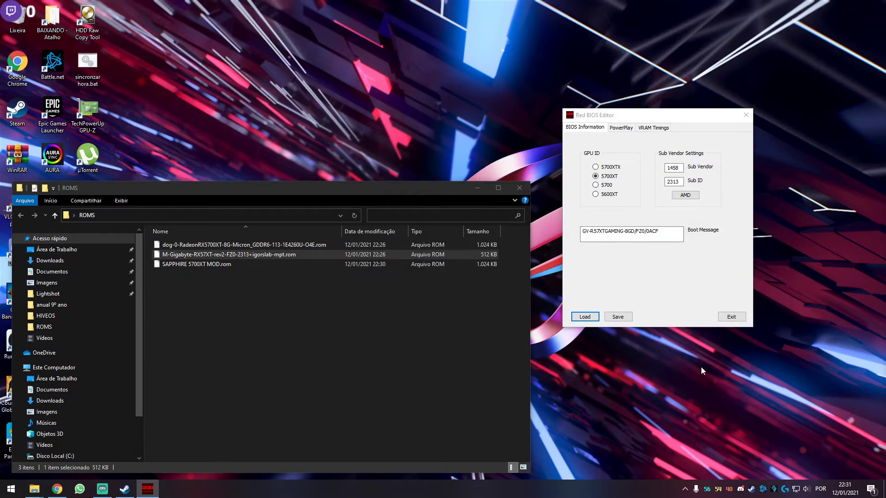
pyautogui.click(653, 129)
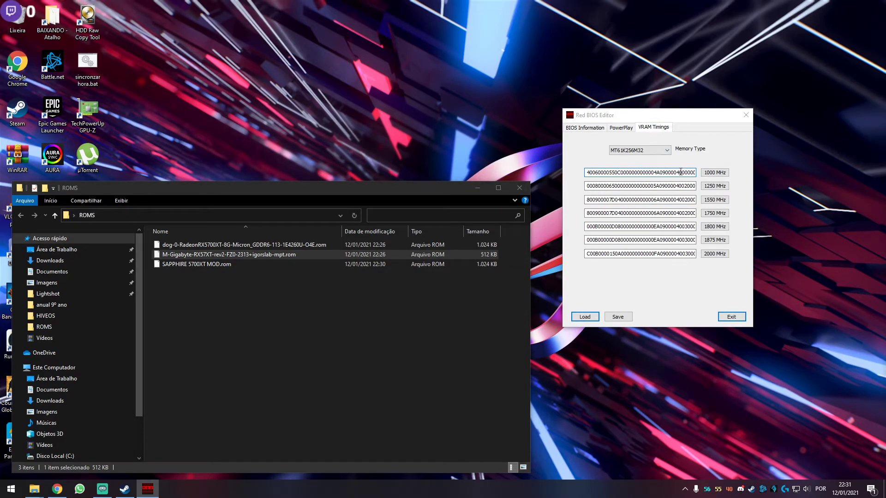
# Step: Check the available memory types and the tREF value in the 1550 MHz timings of the Gigabyte ROM
pyautogui.click(665, 153)
pyautogui.click(664, 158)
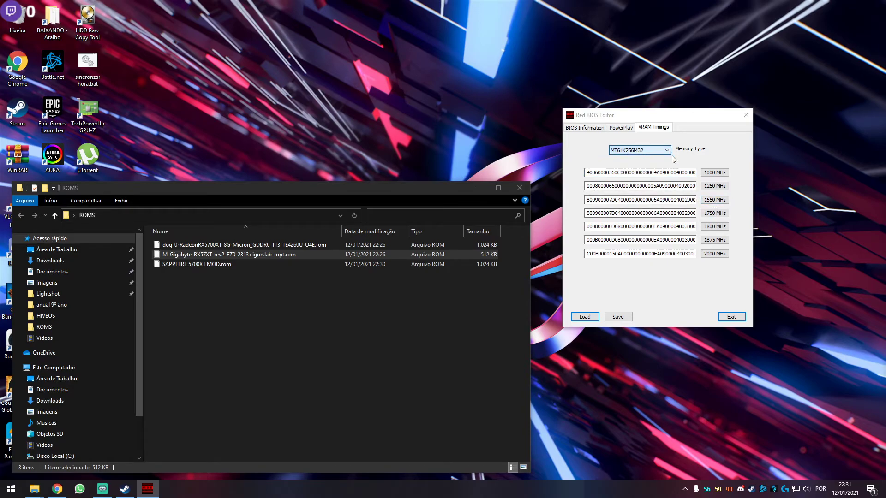
pyautogui.click(711, 204)
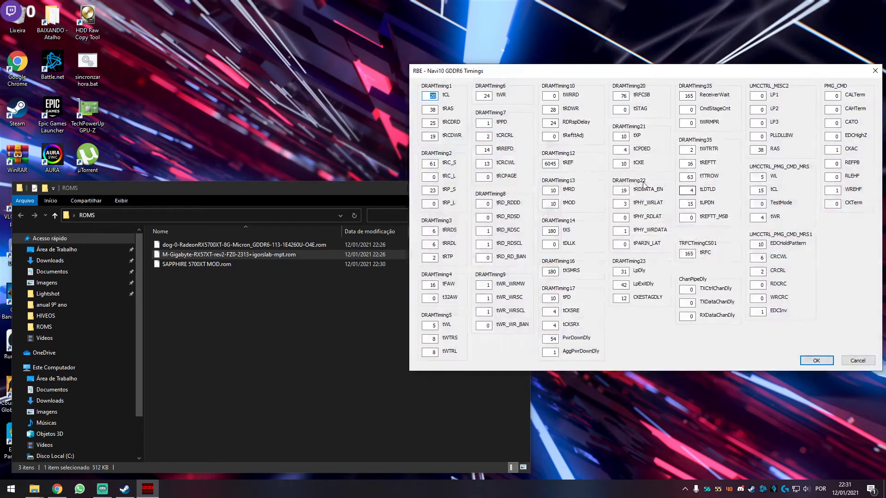
pyautogui.click(556, 164)
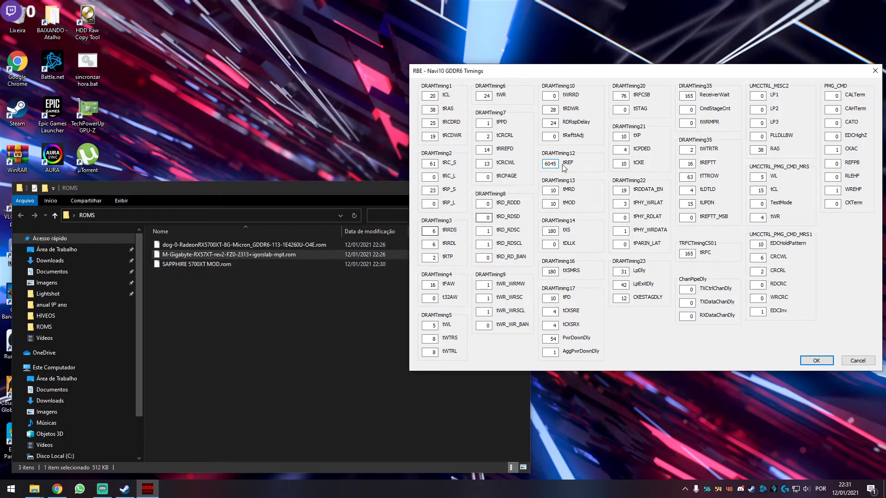
pyautogui.click(857, 361)
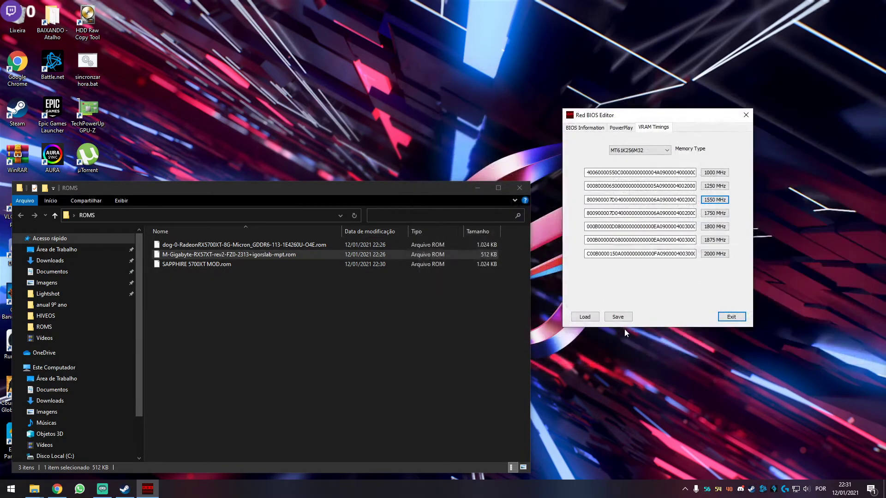
# Step: Load dog-0-RadeonRX5700XT-8G-Micron_GDDR6-113-1E4260U-O4E.rom and check the tREF value in its 1550 MHz VRAM timings
pyautogui.click(582, 317)
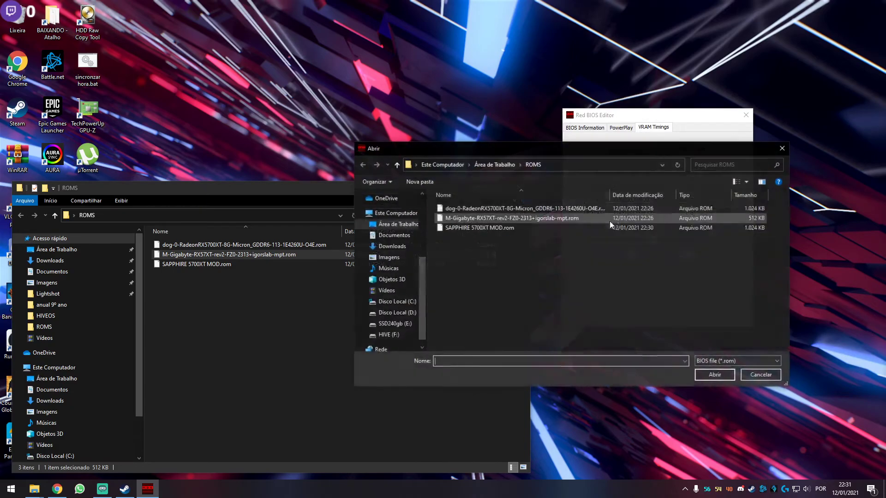
pyautogui.click(489, 209)
pyautogui.click(722, 376)
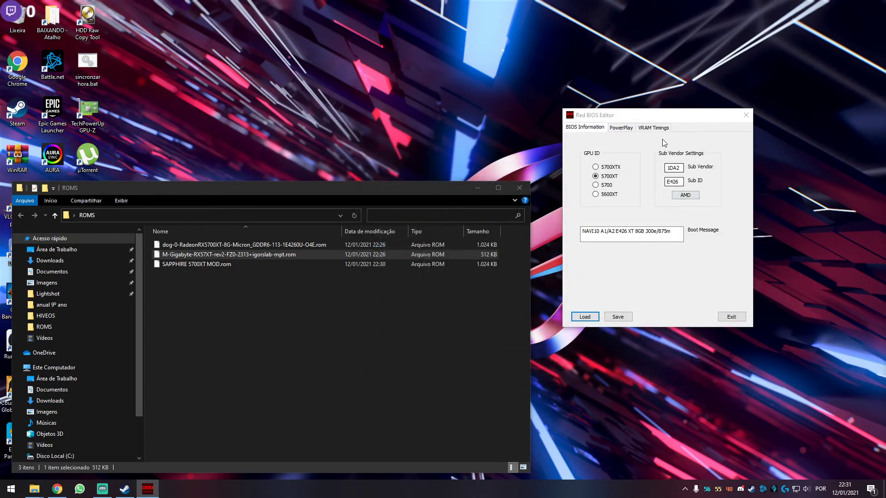
pyautogui.click(654, 128)
pyautogui.click(713, 200)
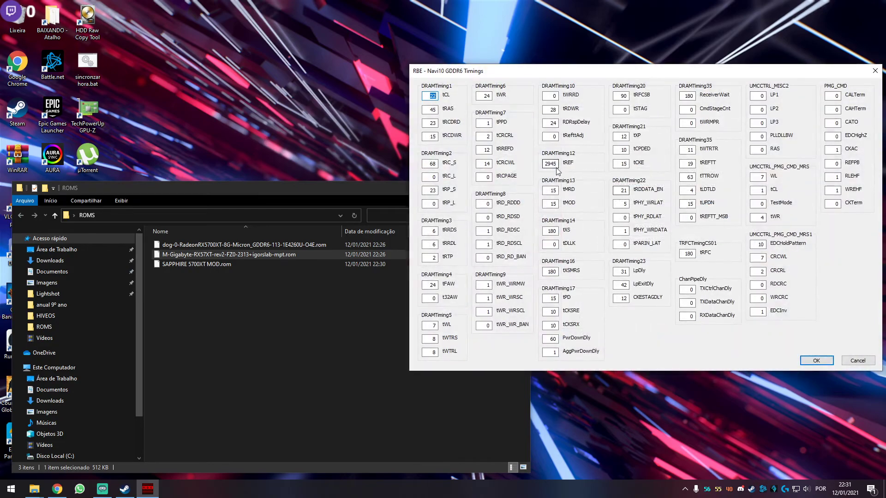
pyautogui.click(853, 362)
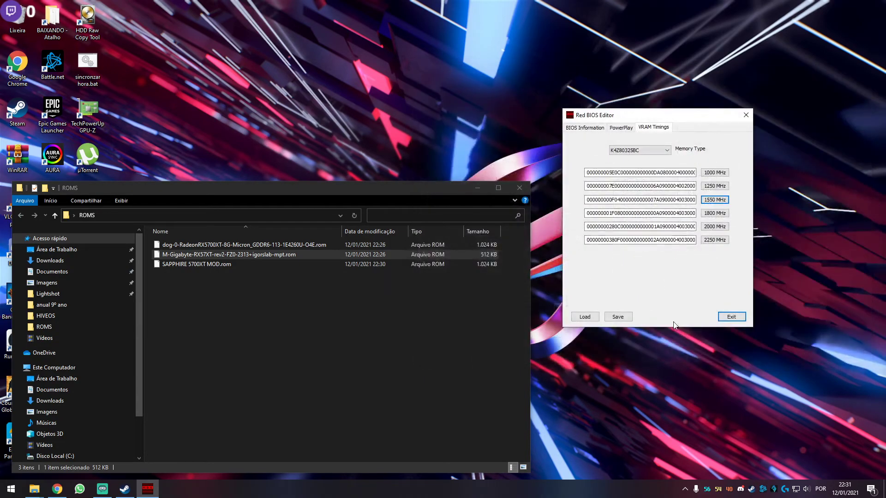
# Step: Reload M-Gigabyte-RX57XT-rev2-FZ0-2313+igorslab-mpt.rom and examine its 1550 MHz VRAM timings for comparison, leaving them unedited
pyautogui.click(577, 318)
pyautogui.click(506, 217)
pyautogui.click(715, 375)
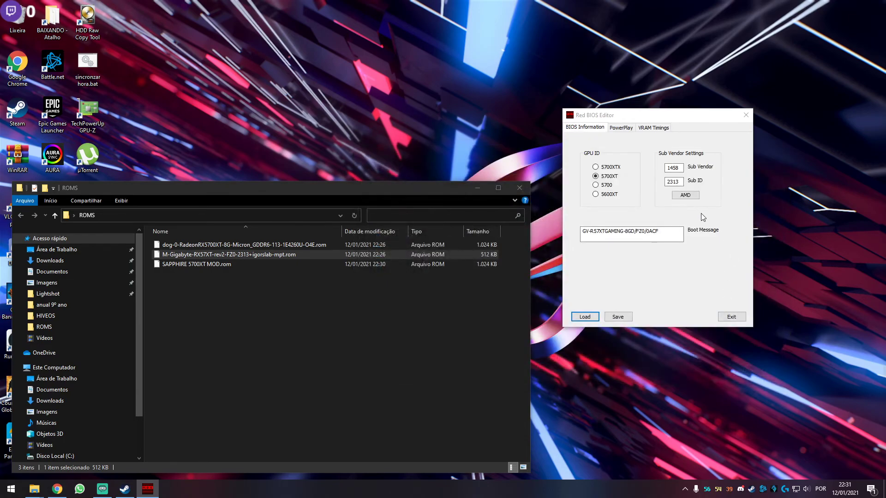
pyautogui.click(653, 127)
pyautogui.click(709, 198)
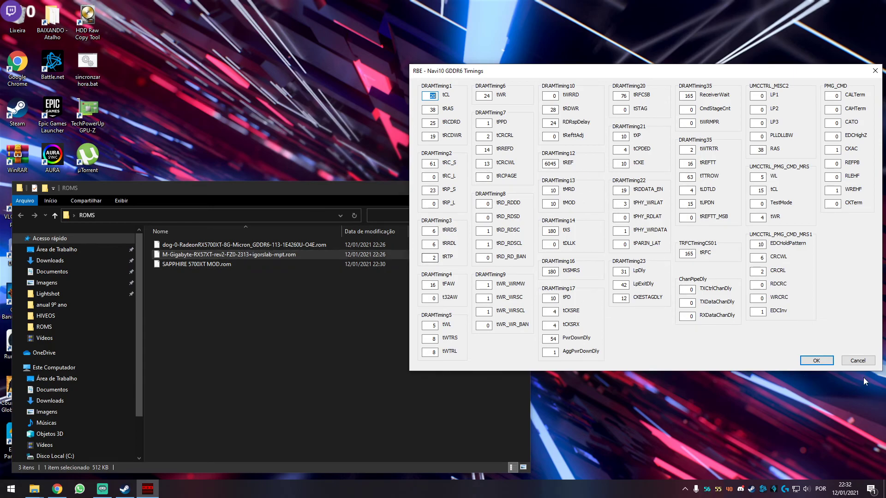
pyautogui.click(851, 362)
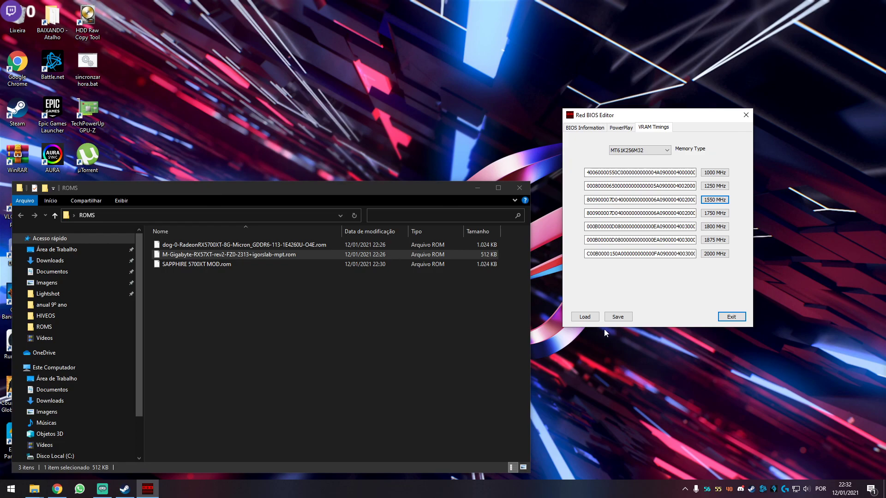